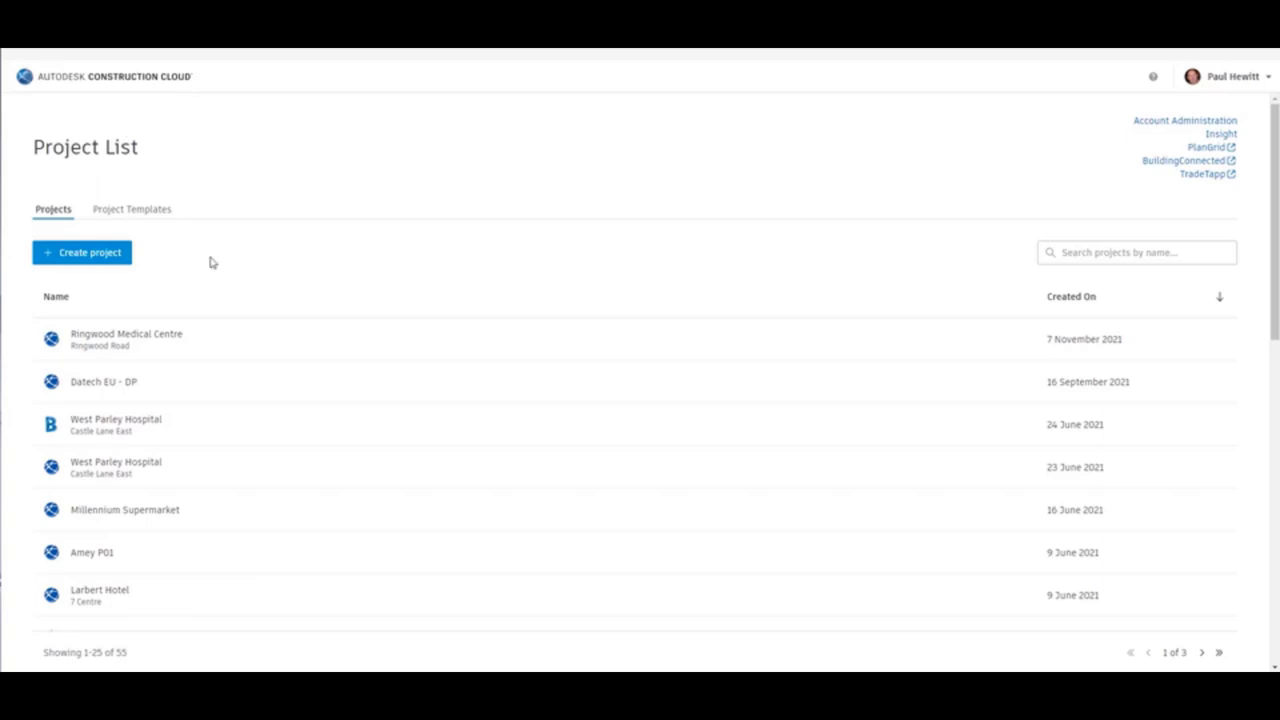
Step: Open the Audubon Centre Verwood project, switch from Build to Docs, and go to its Reports page
scroll(183, 490, down, 2)
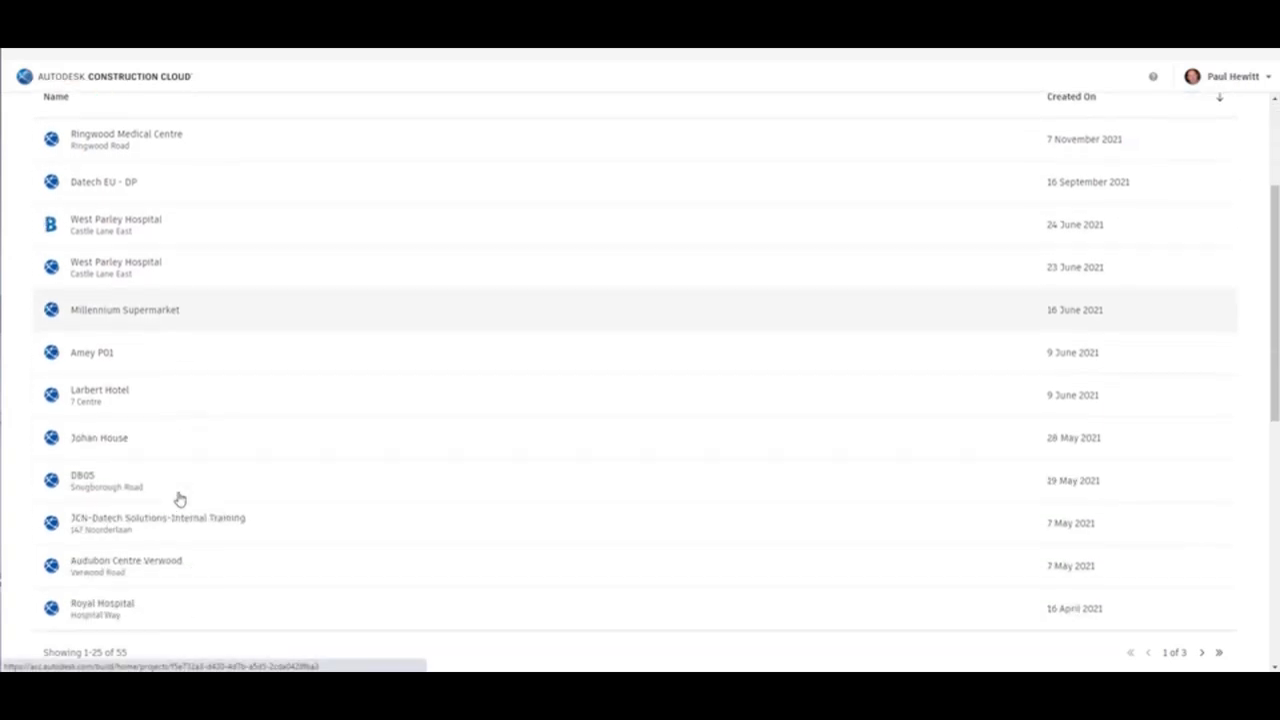
scroll(180, 498, down, 1)
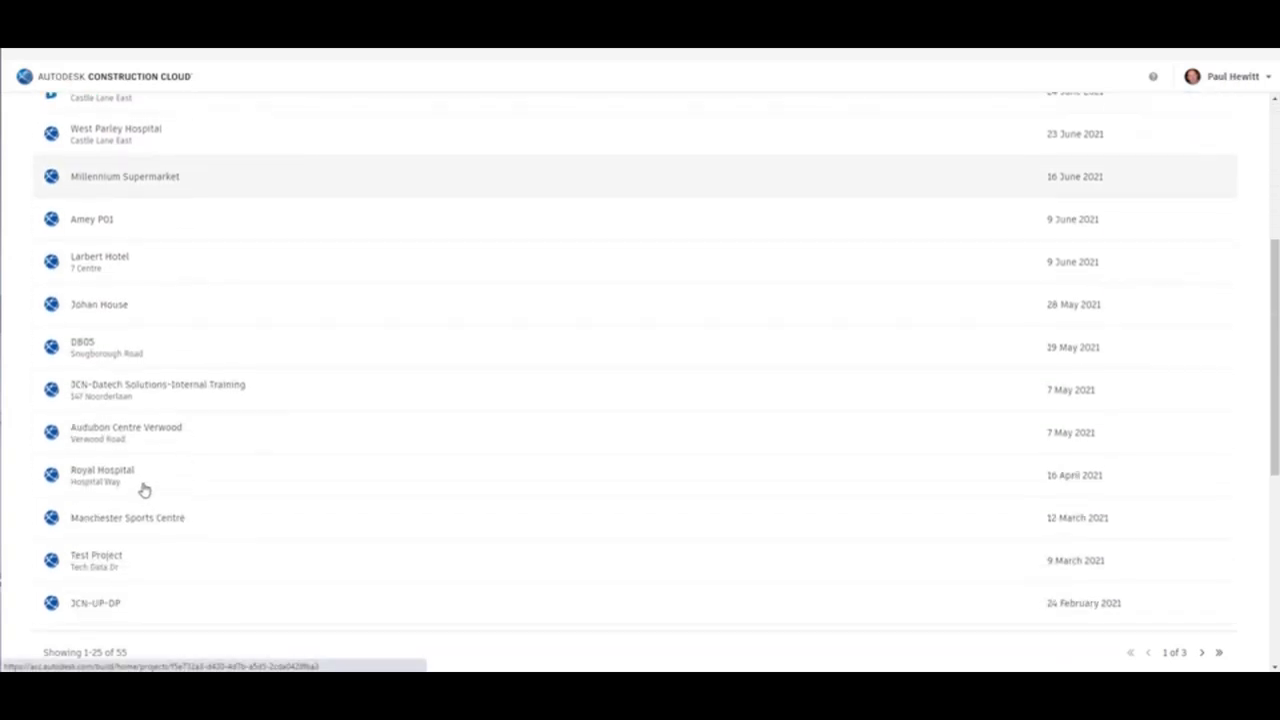
click(121, 432)
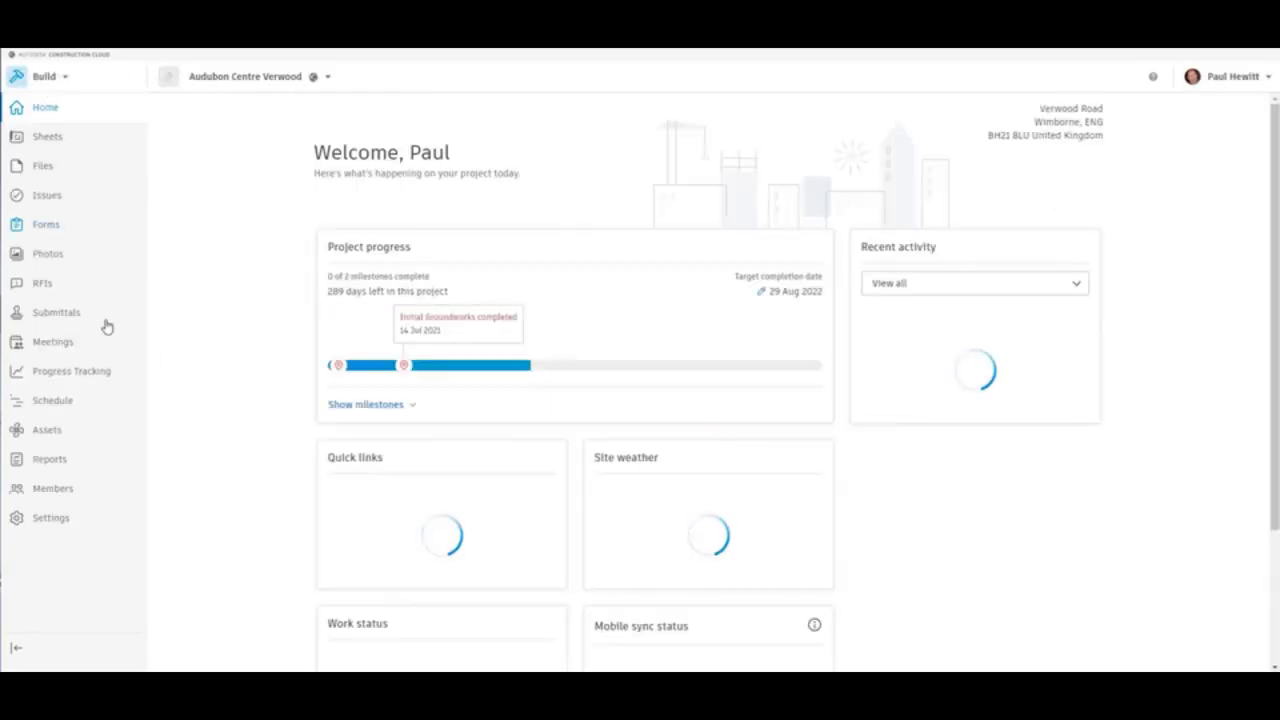
click(52, 78)
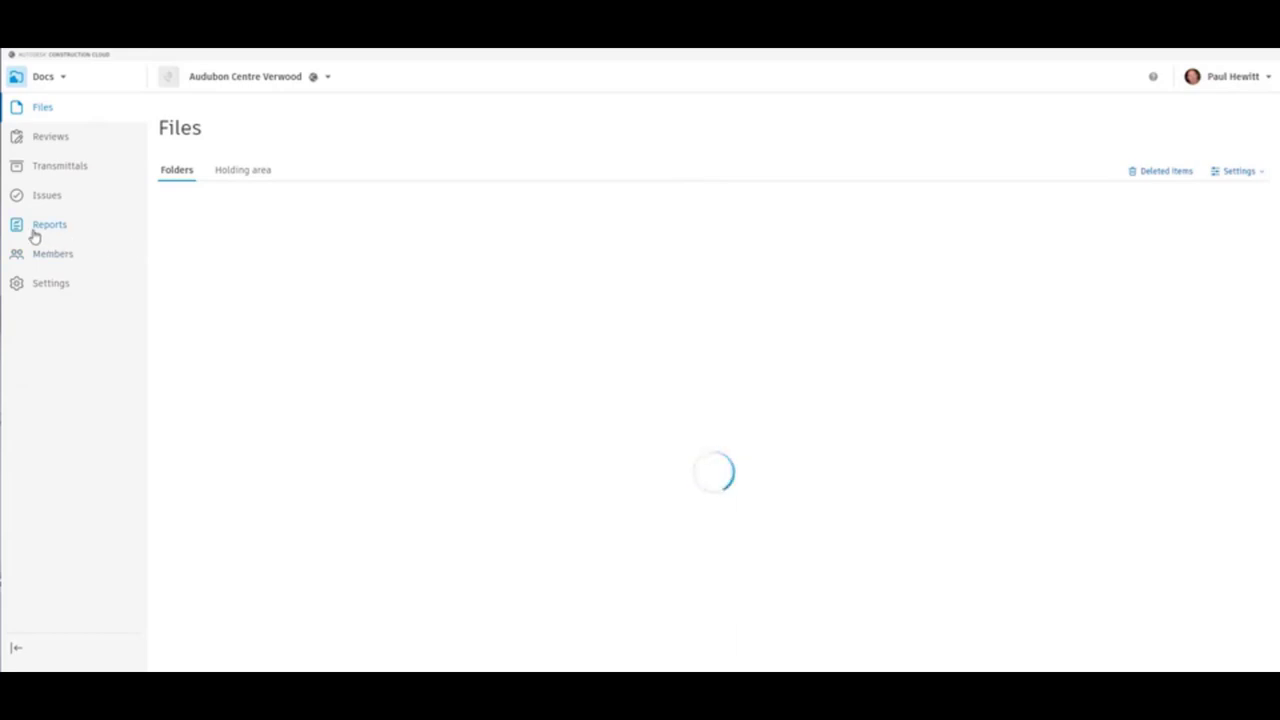
click(50, 229)
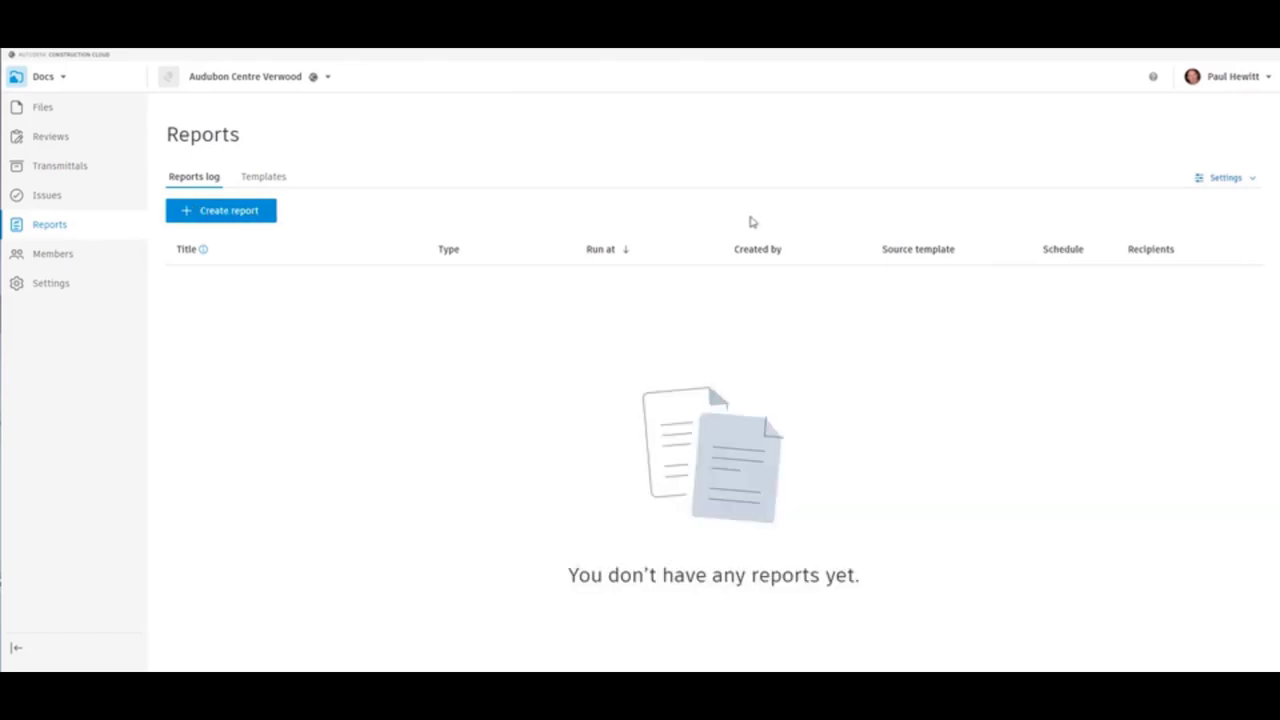
Step: Look through the languages available for the project's generated reports in the report settings
click(1231, 179)
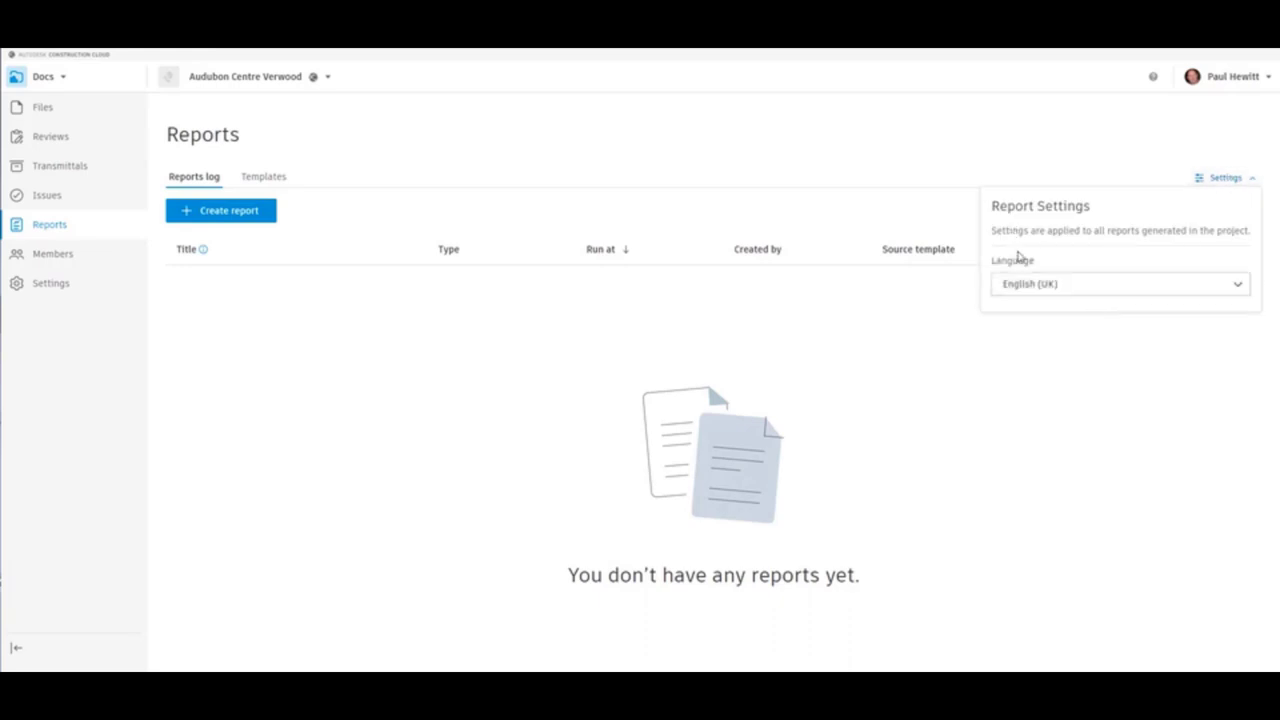
click(1103, 287)
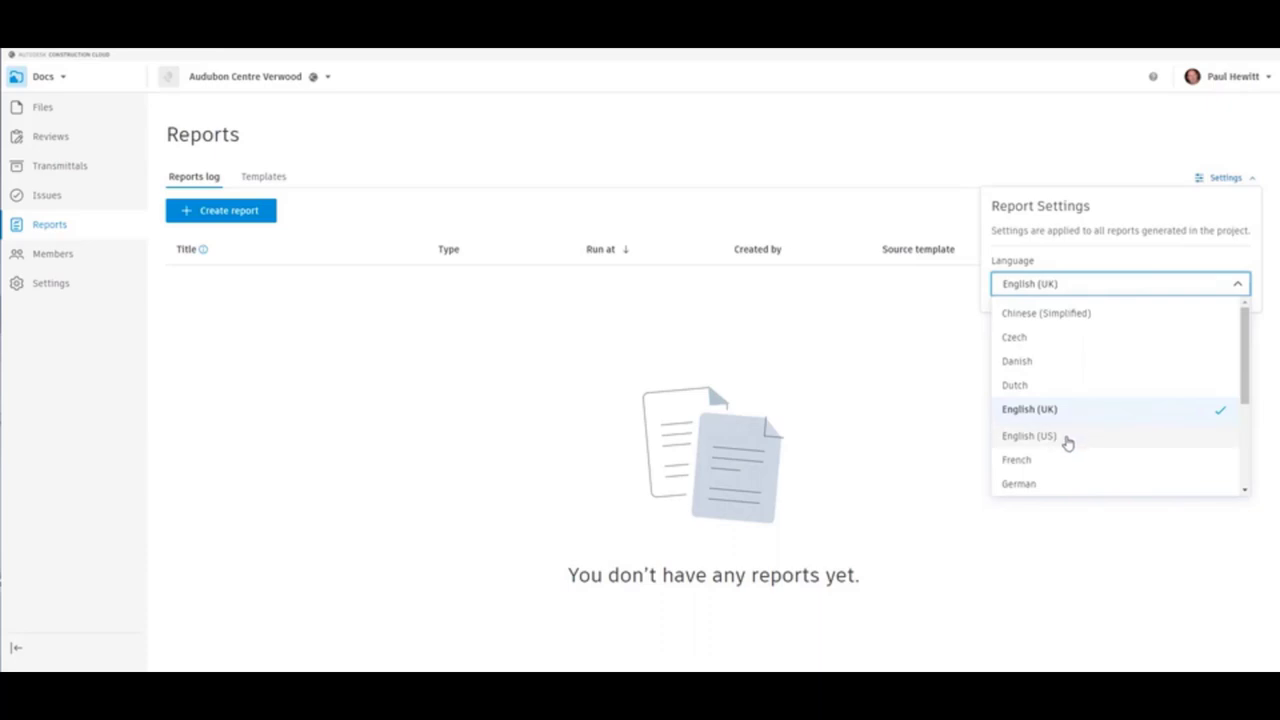
scroll(1160, 372, down, 1)
scroll(1162, 373, down, 2)
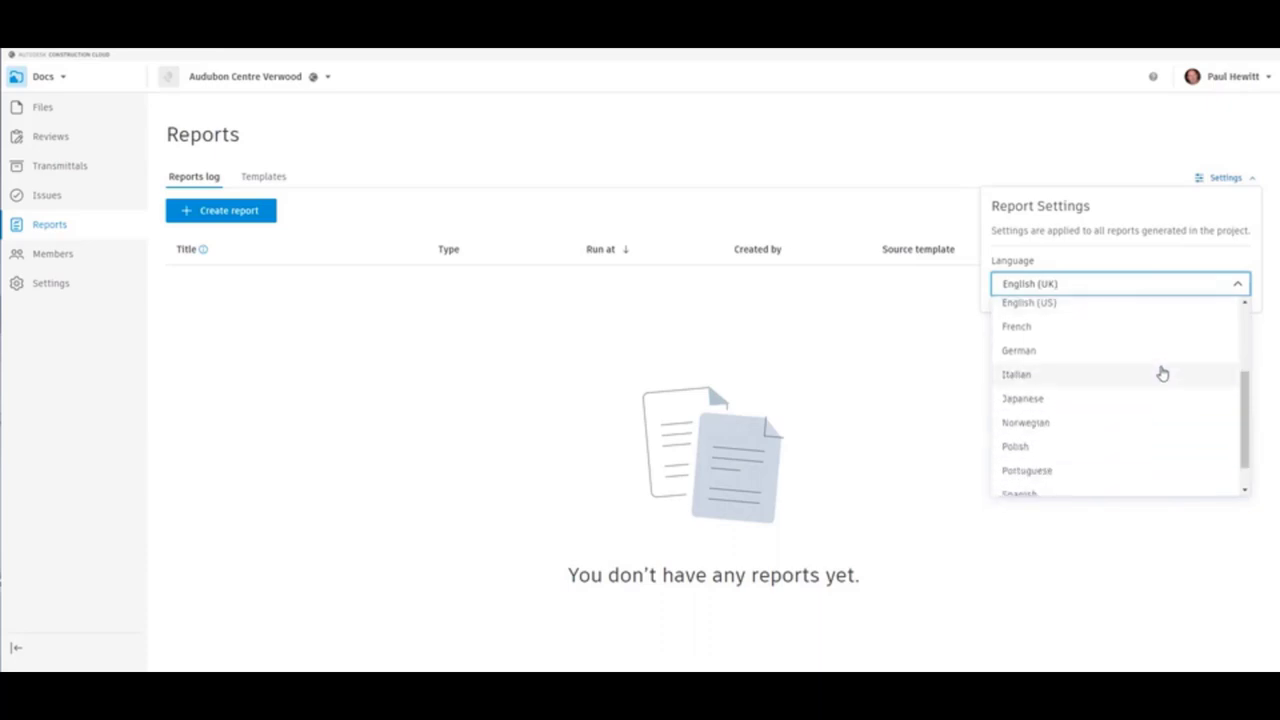
scroll(1162, 373, up, 1)
scroll(1162, 373, up, 2)
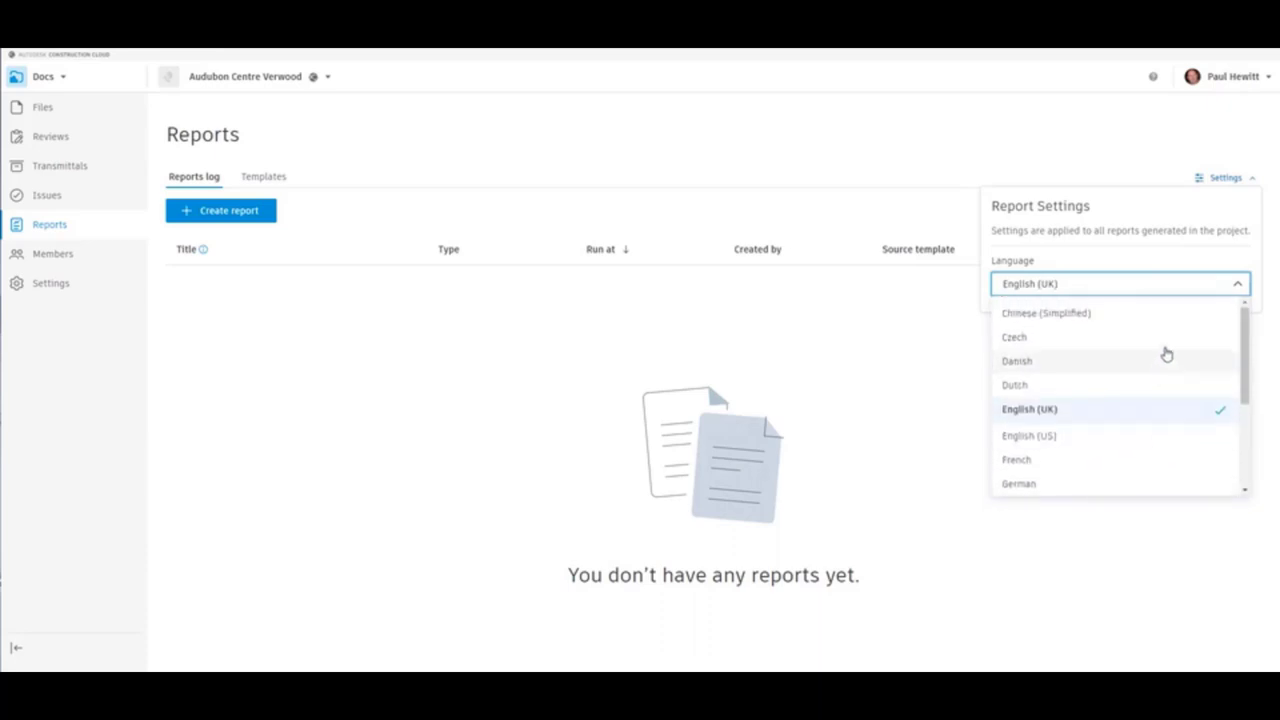
click(1149, 289)
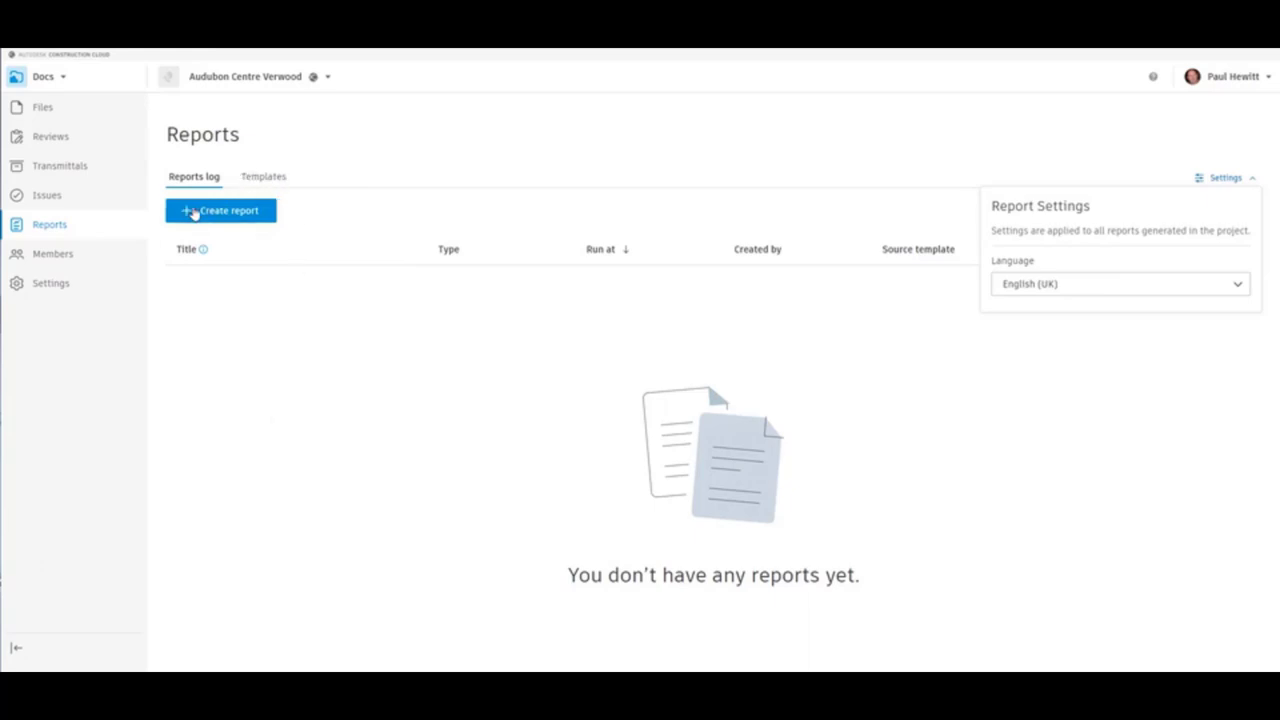
Step: Start a report from the Issue detail template and filter it by Status set to Open
click(226, 214)
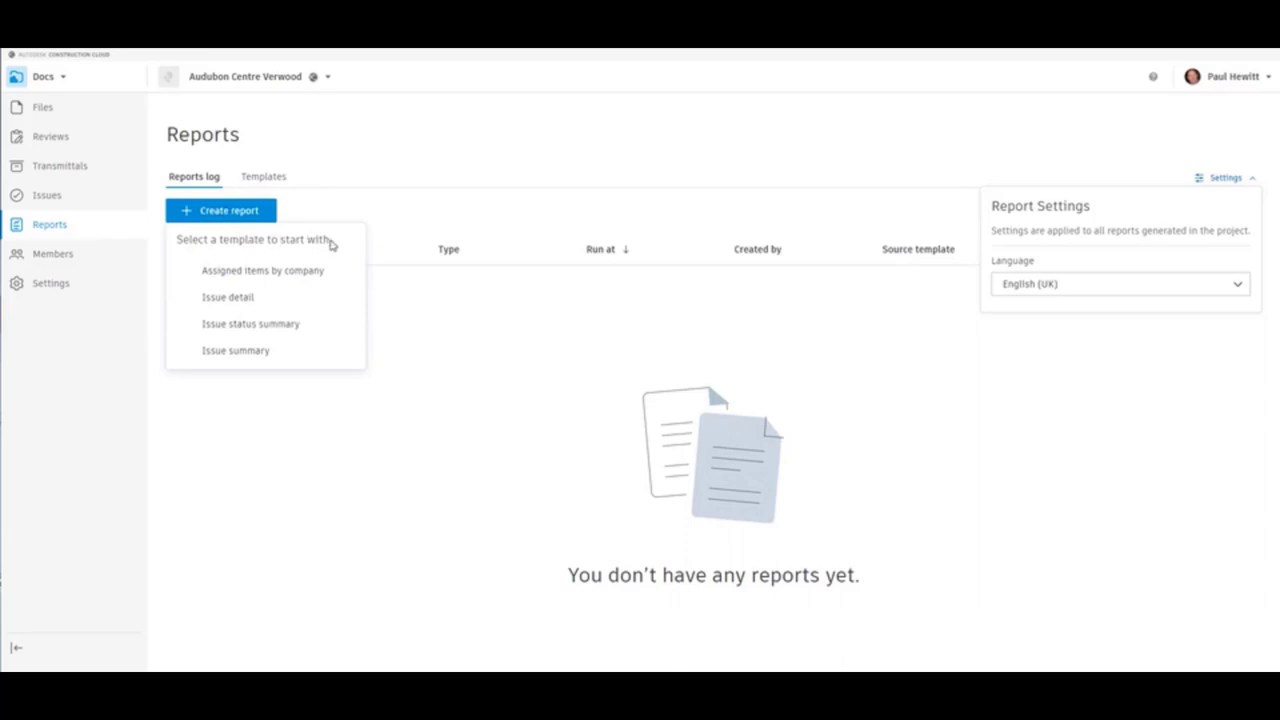
click(214, 299)
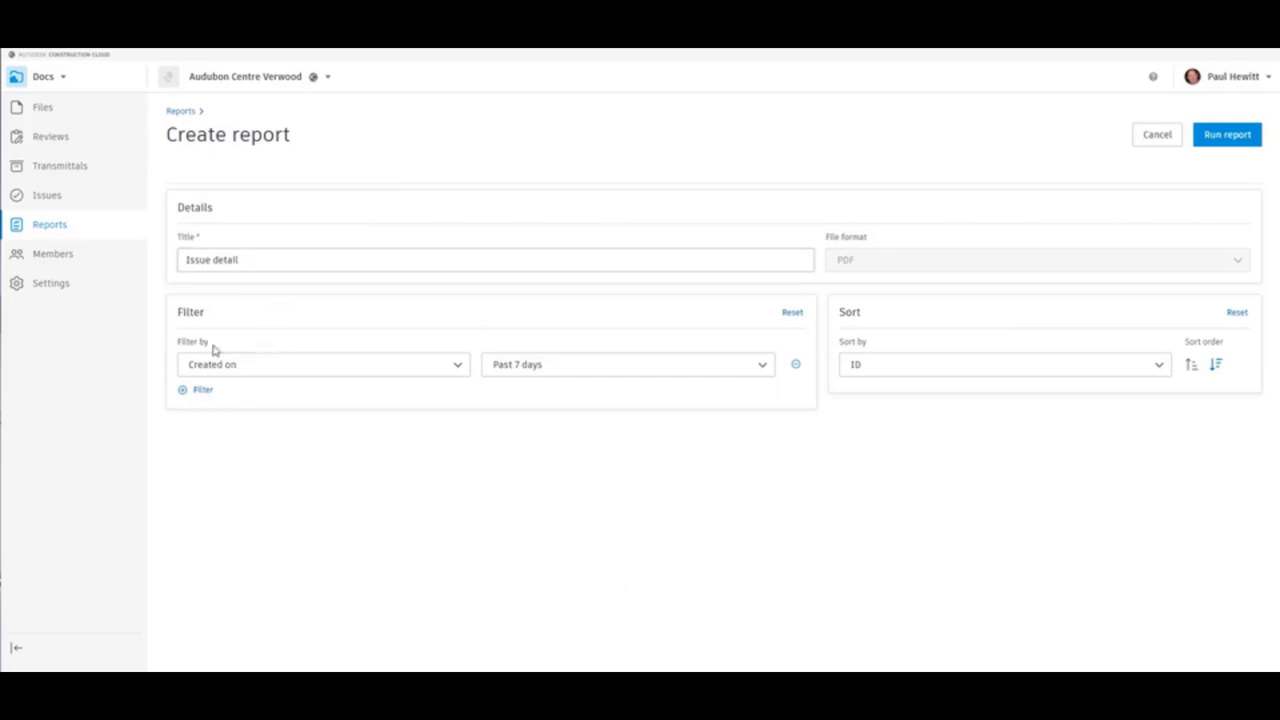
click(454, 369)
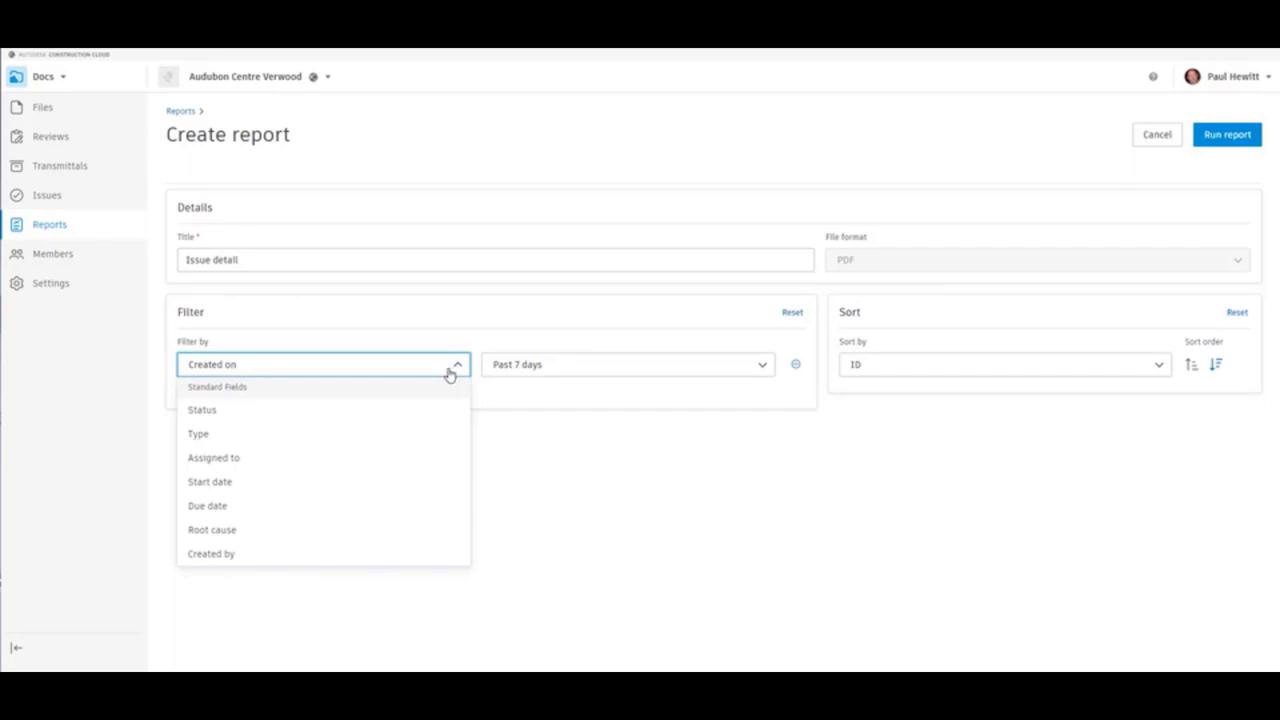
click(214, 417)
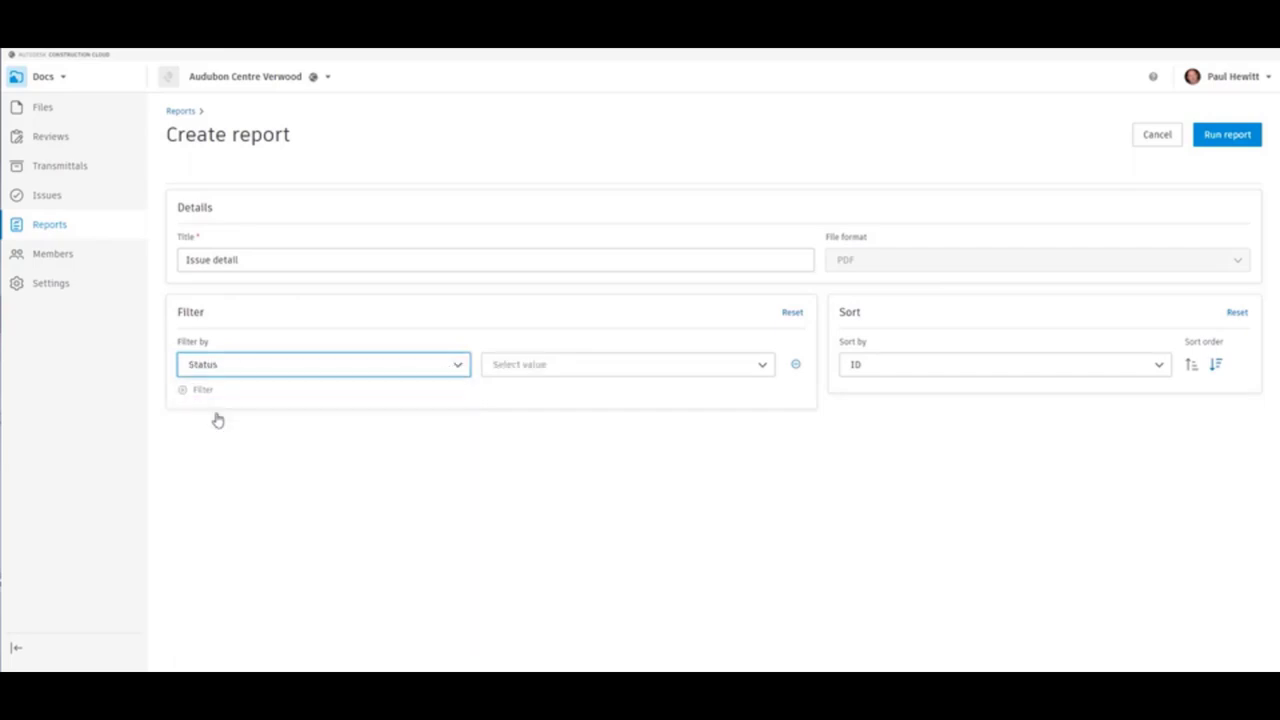
click(586, 365)
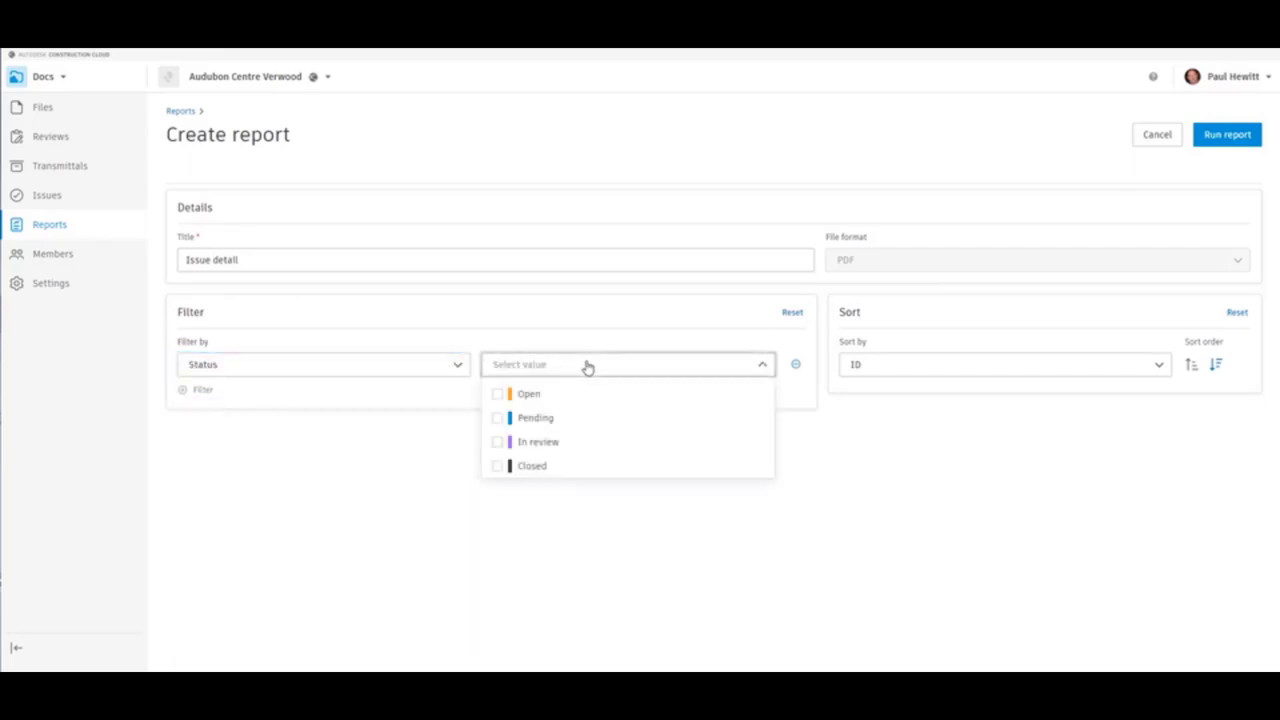
click(498, 396)
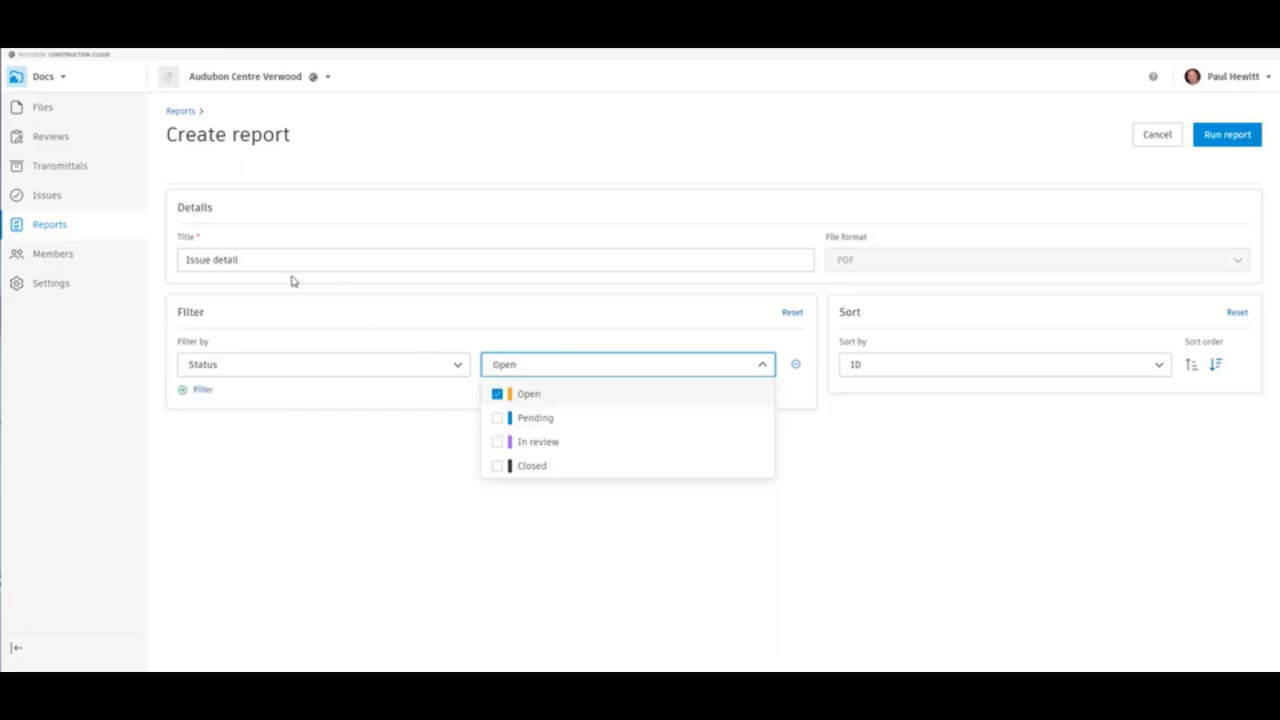
Step: Title the report "Issue detail - Open" and sort its issues by Due date
click(259, 259)
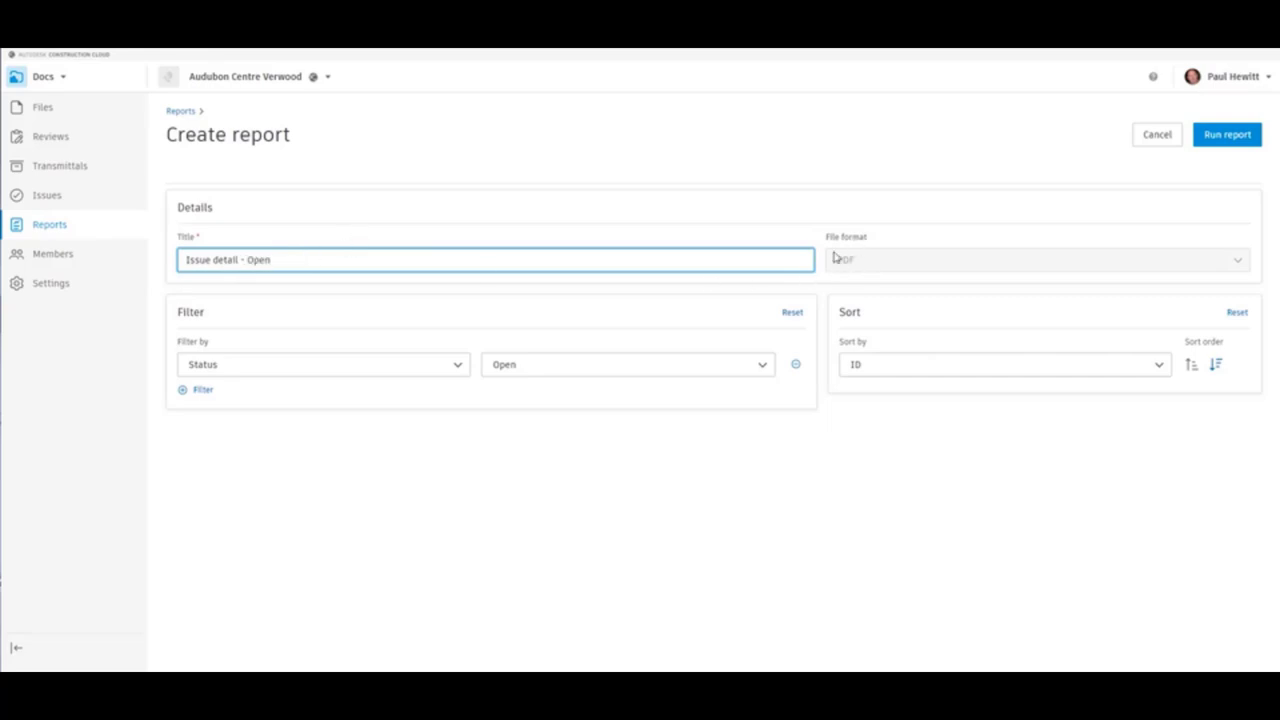
click(884, 373)
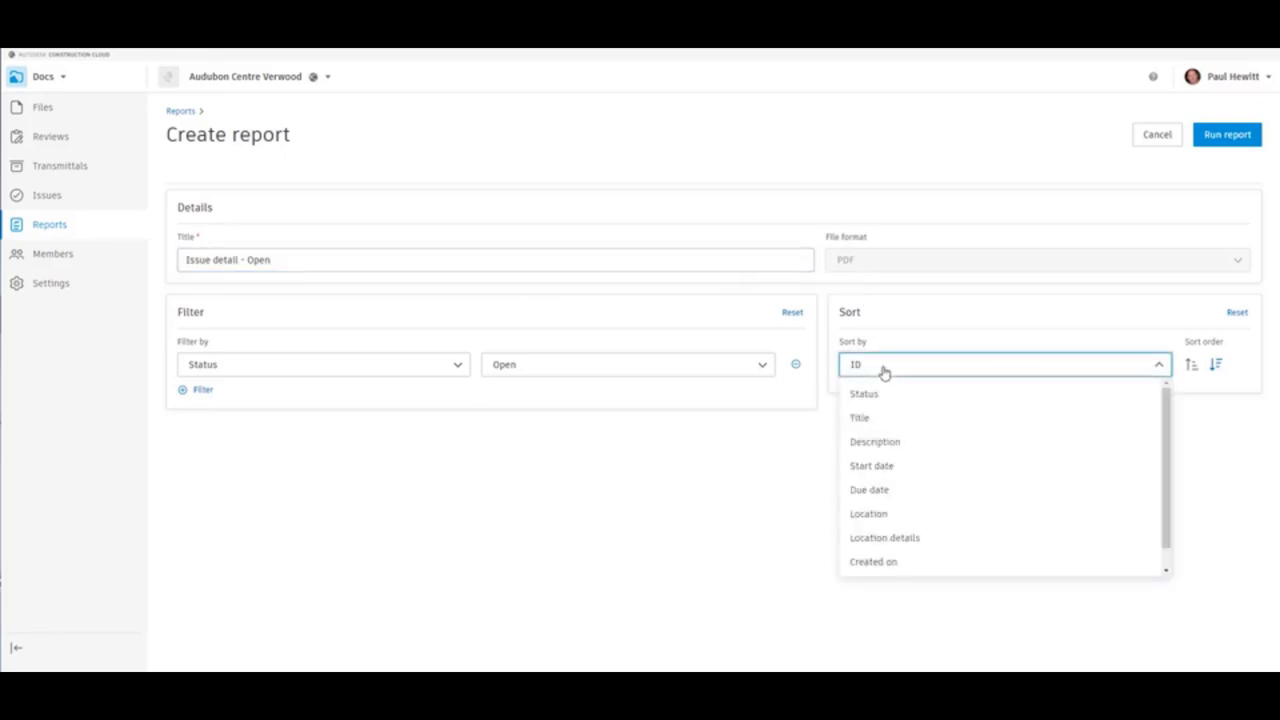
click(886, 490)
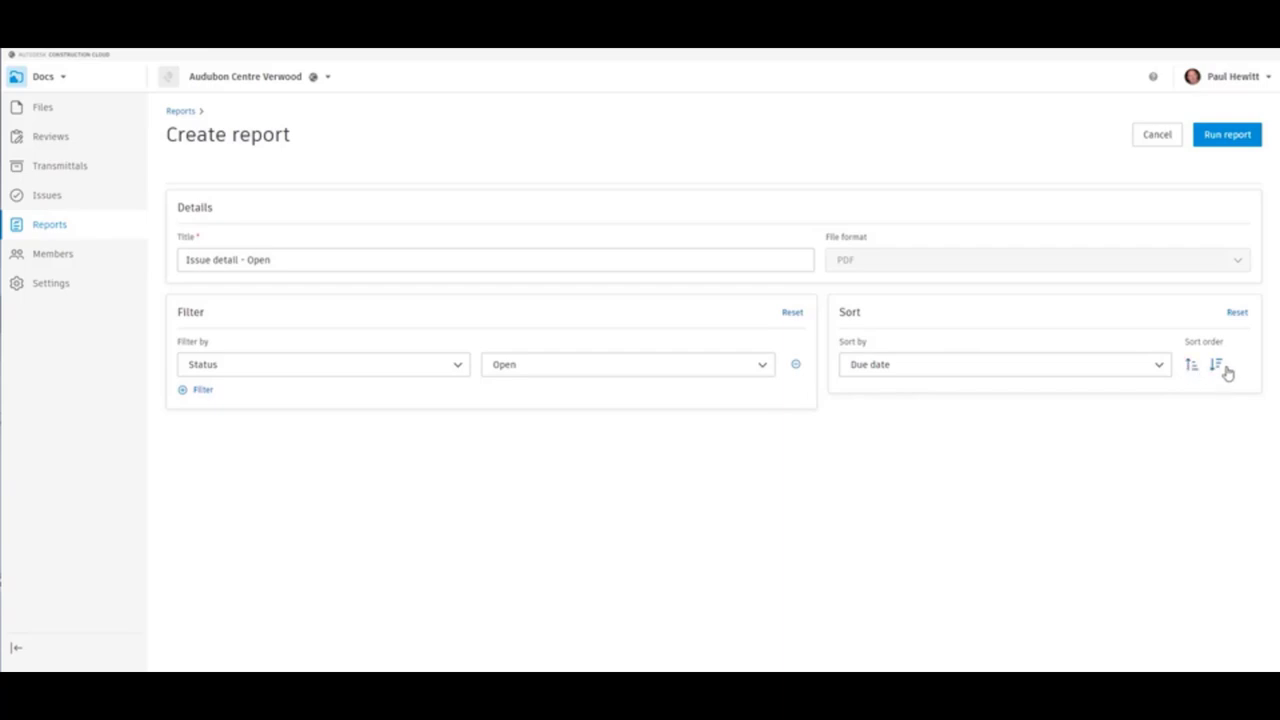
Step: Add a second filter row to the report and look through the fields it can filter by
click(187, 390)
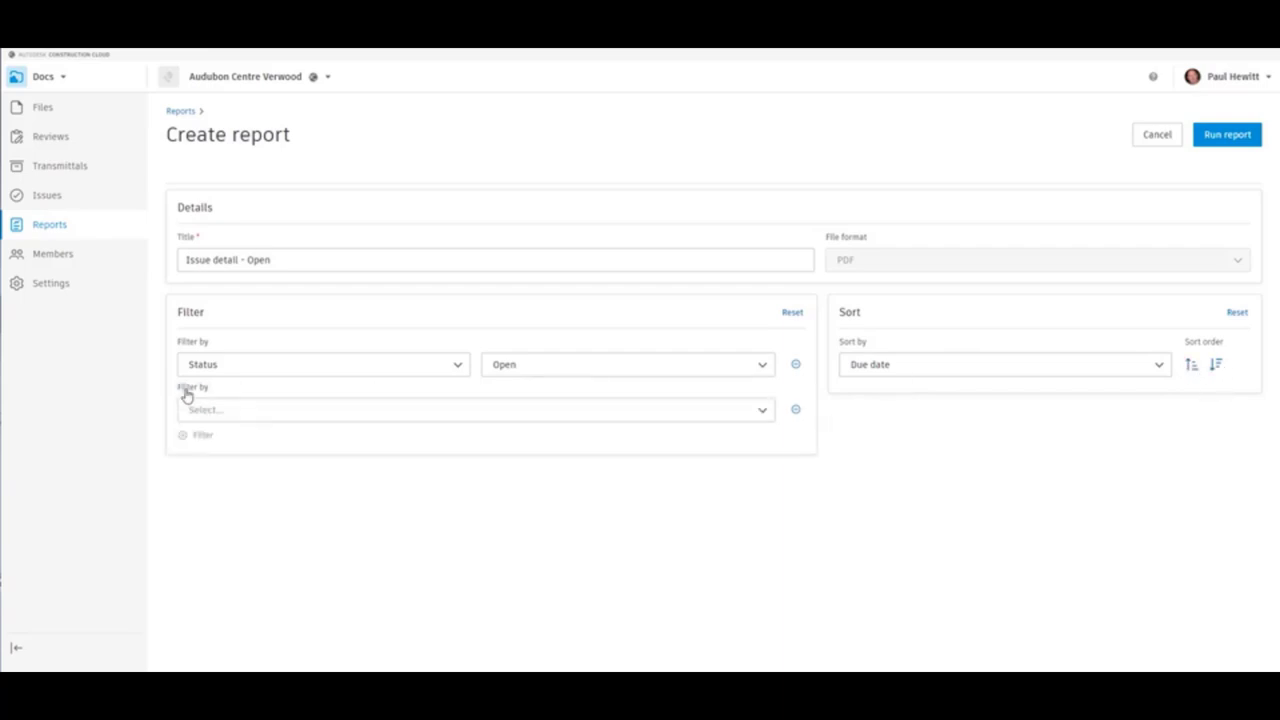
click(235, 420)
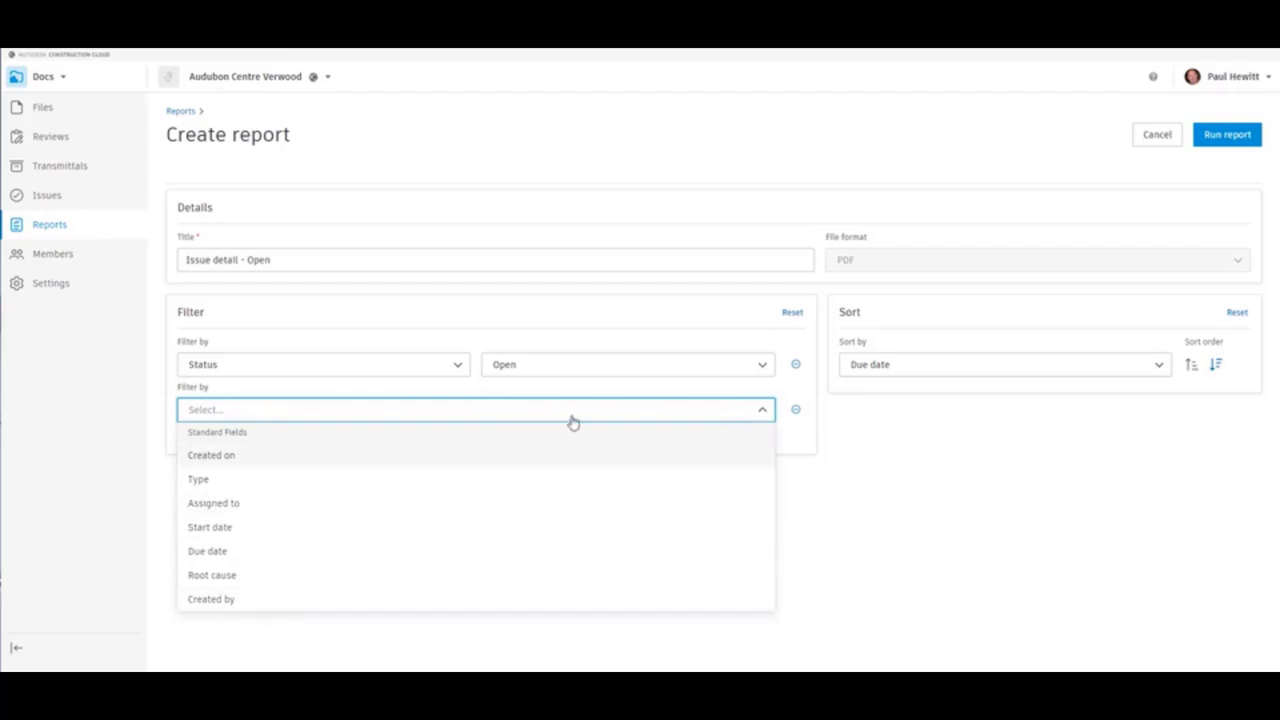
click(640, 390)
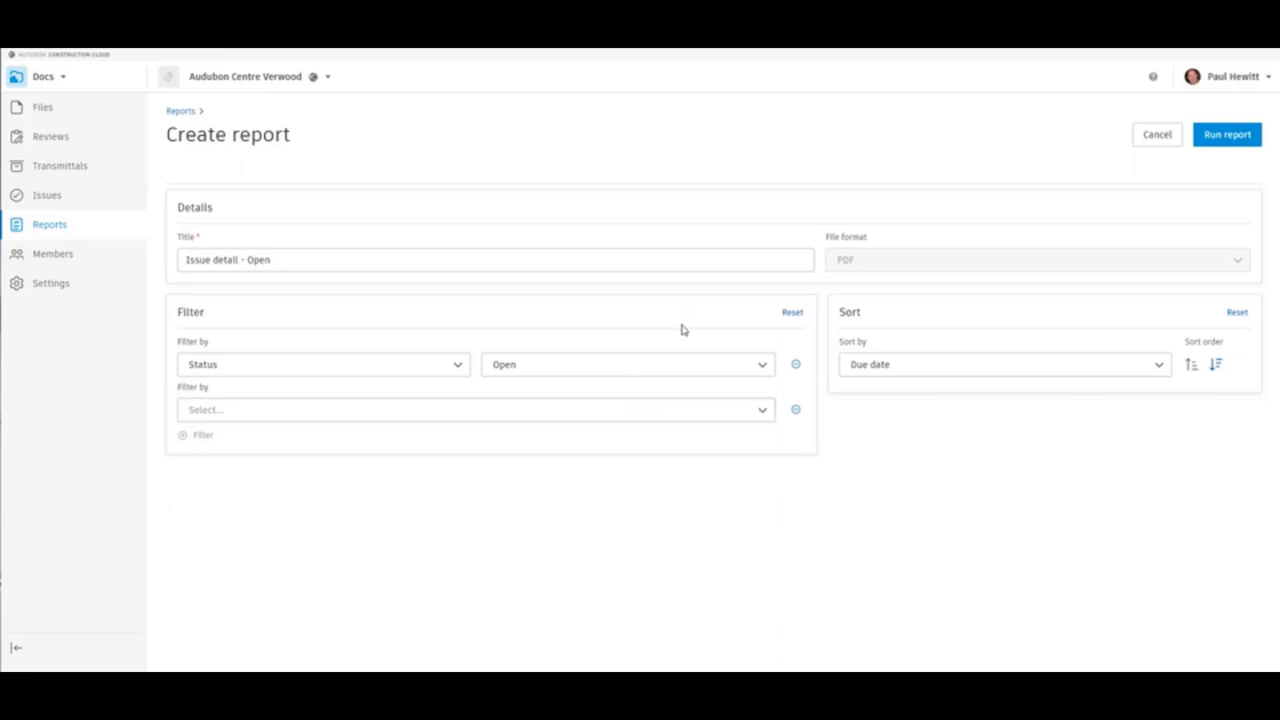
Step: Run the report and also save it as a template titled "Issue detail - Open"
click(1235, 142)
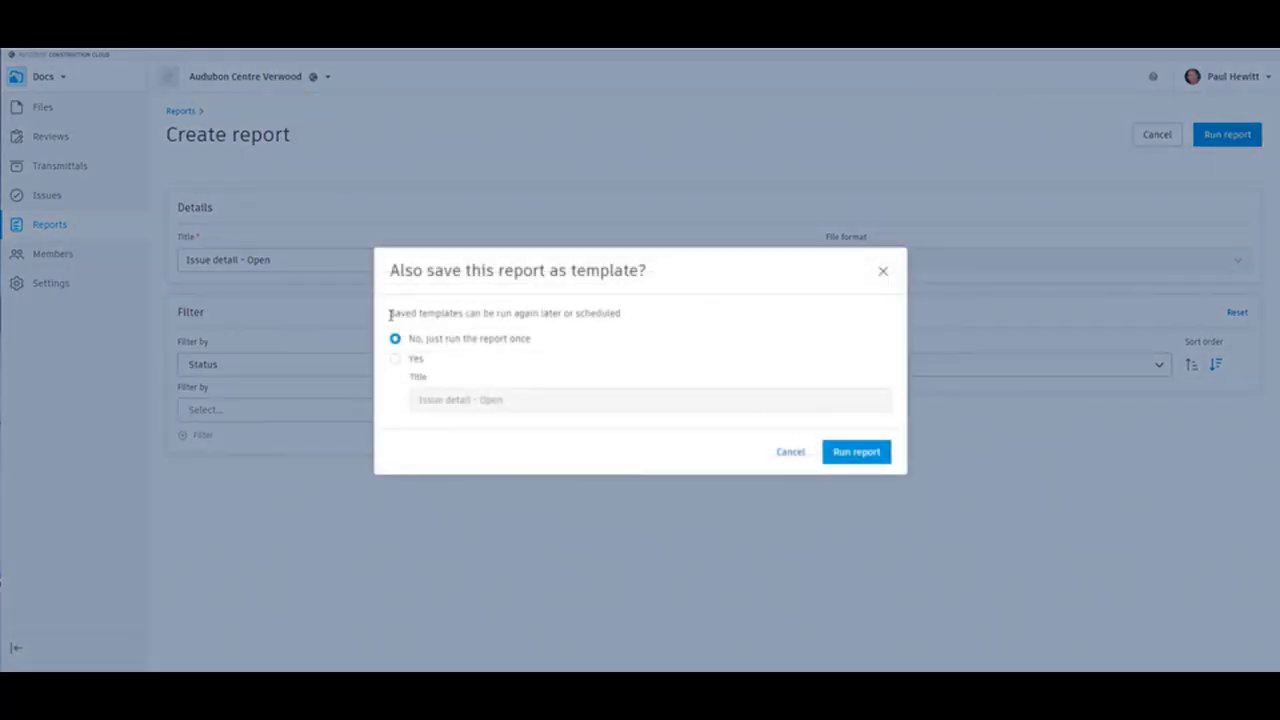
drag(390, 315, 633, 319)
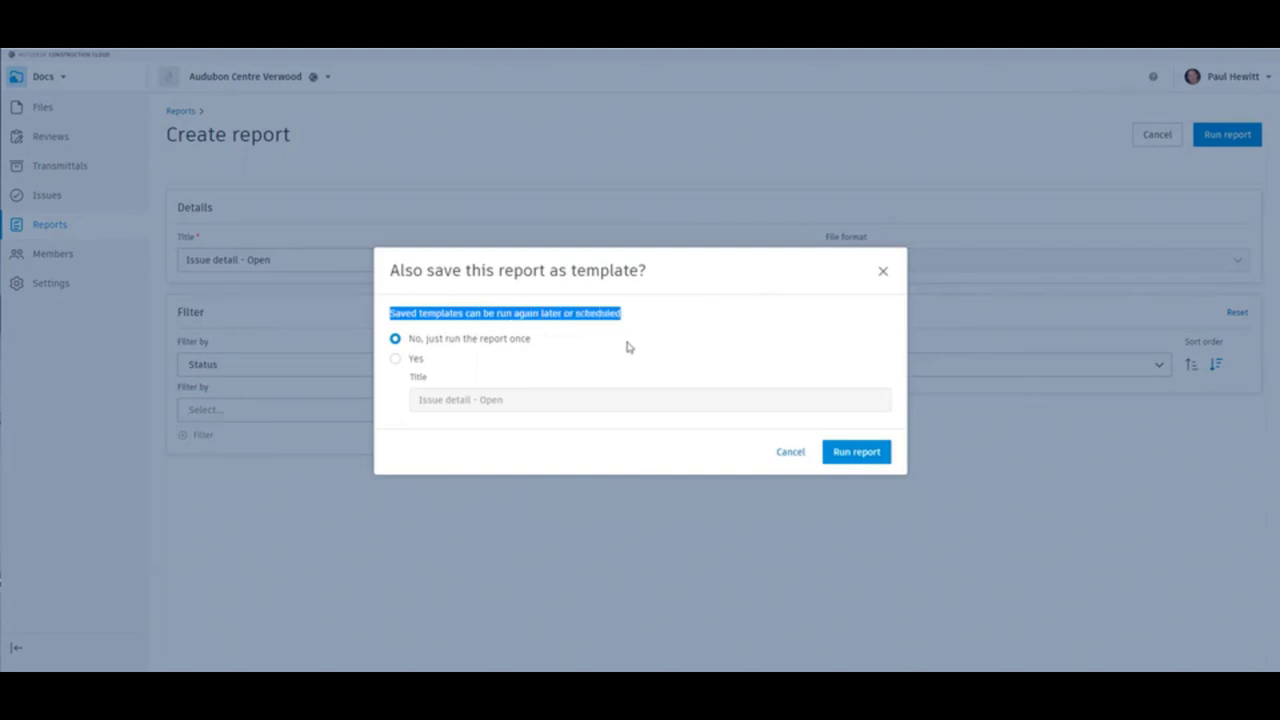
click(395, 362)
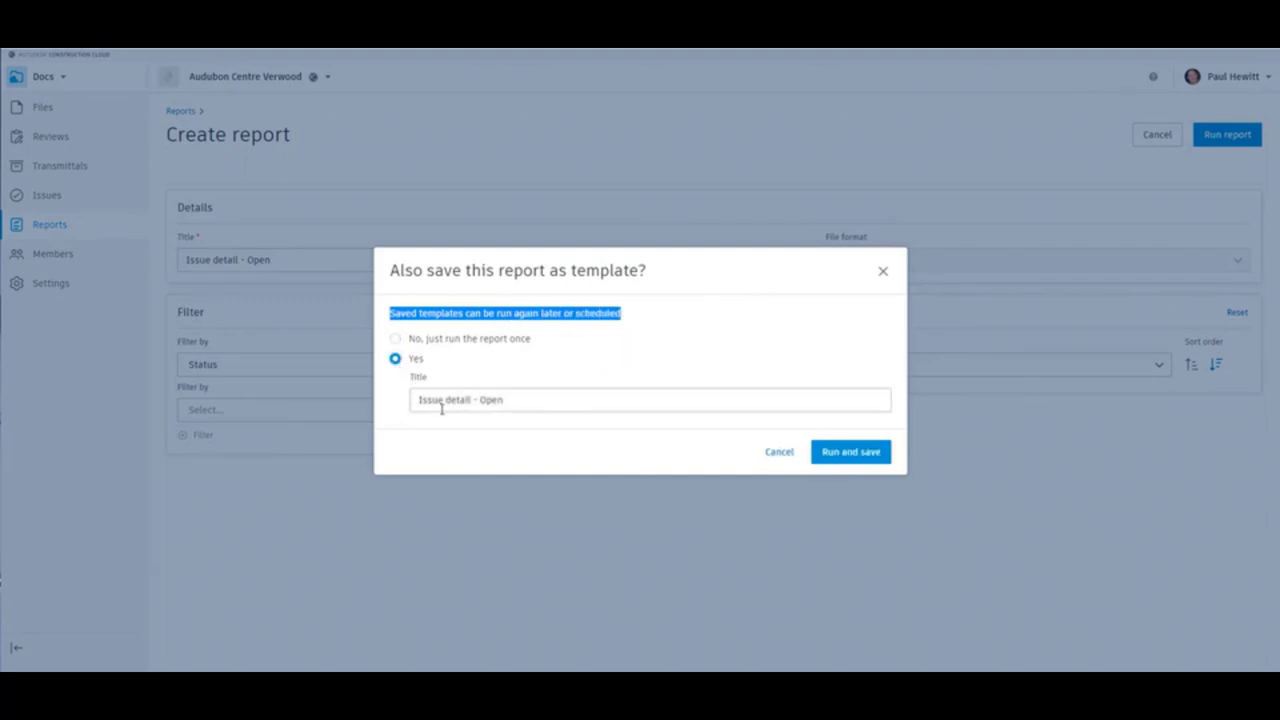
click(857, 452)
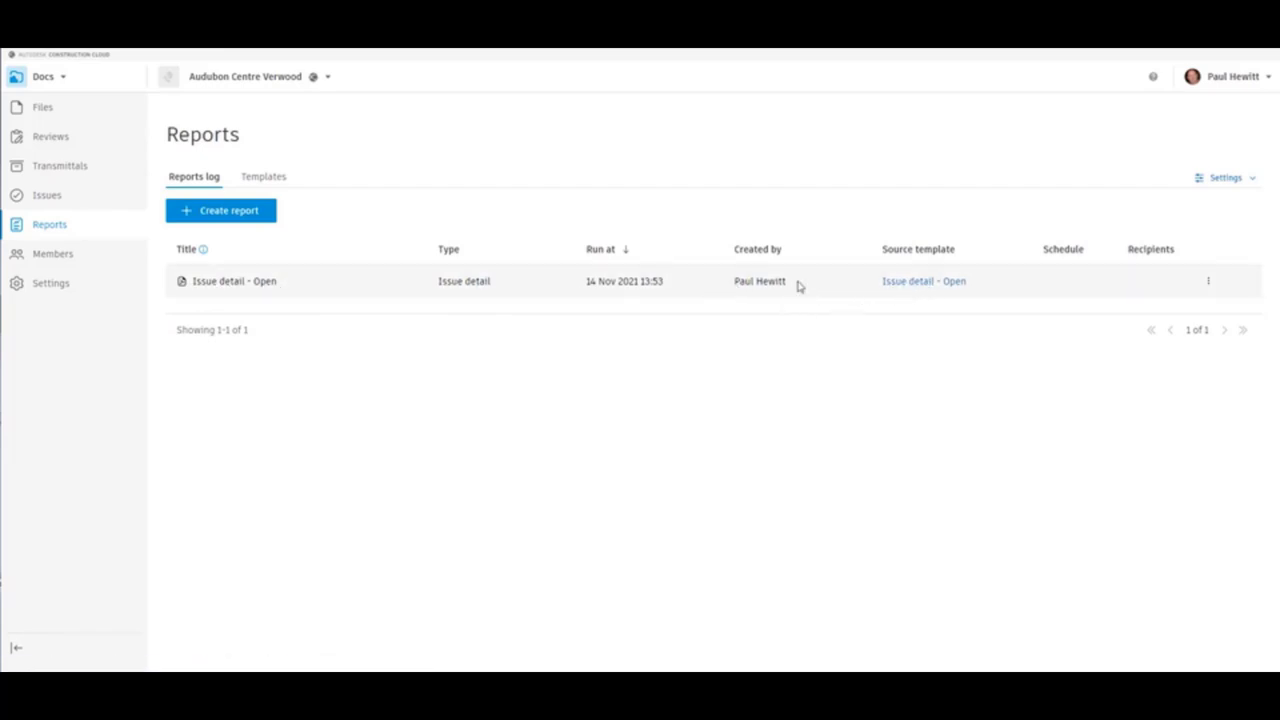
Step: Download the "Issue detail - Open" report from the reports log and open the PDF
click(1208, 284)
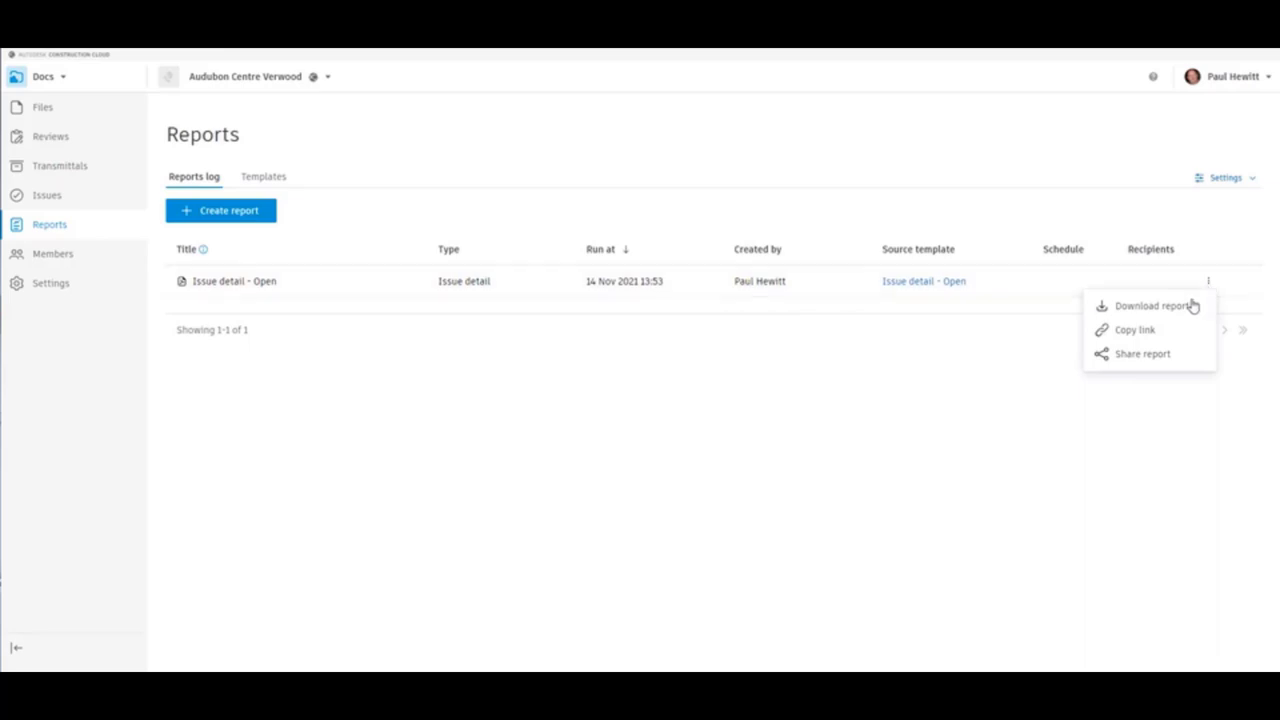
click(1128, 309)
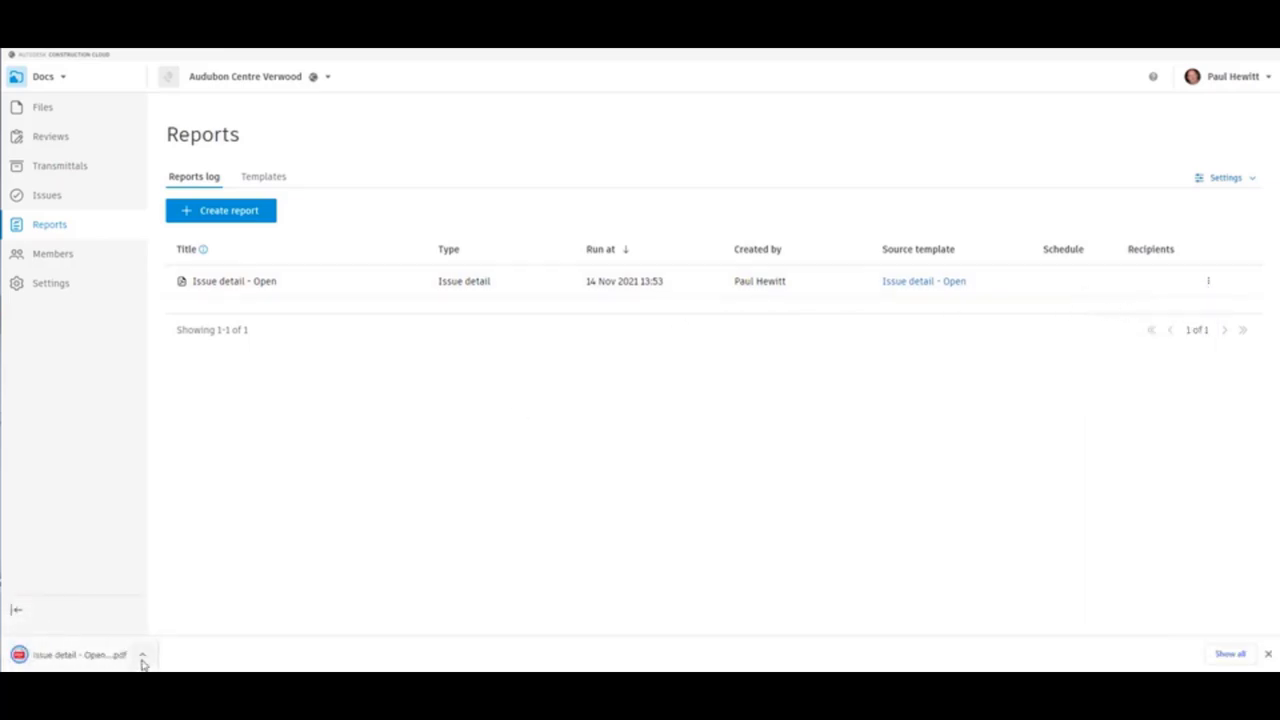
click(142, 654)
click(166, 554)
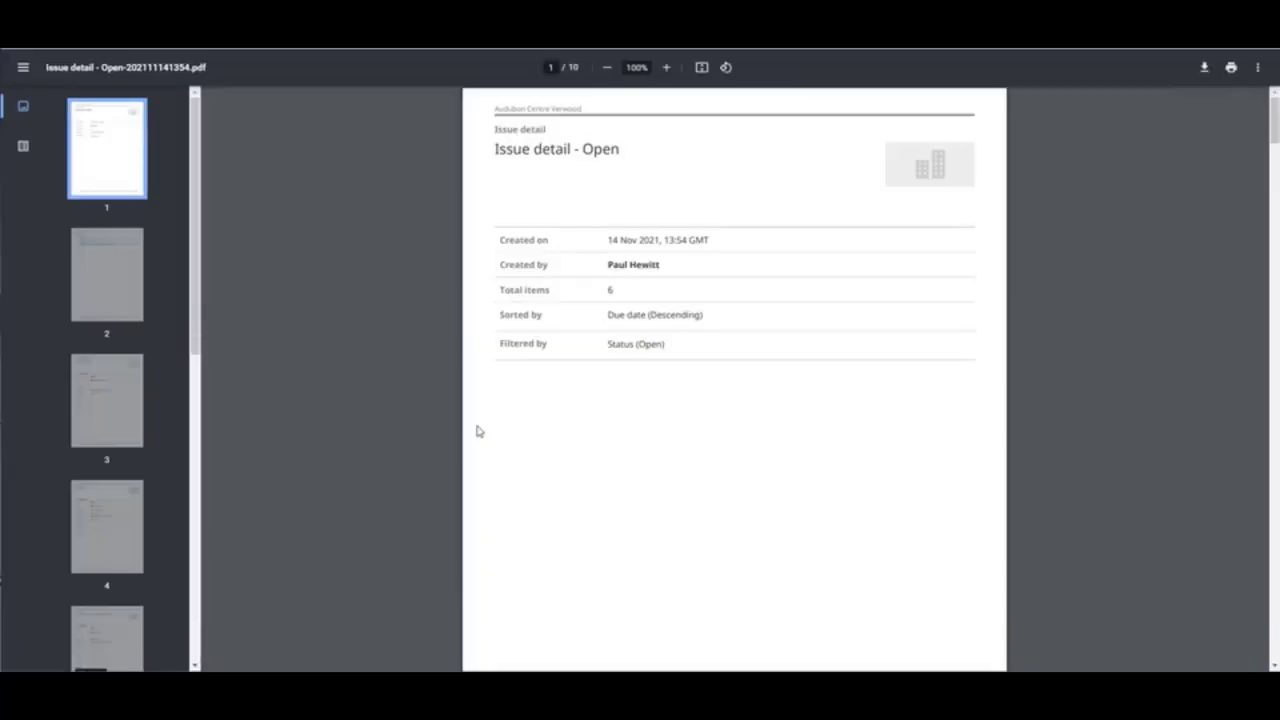
Step: Review the report PDF's contents list and the detail pages of its individual issues
scroll(690, 286, down, 6)
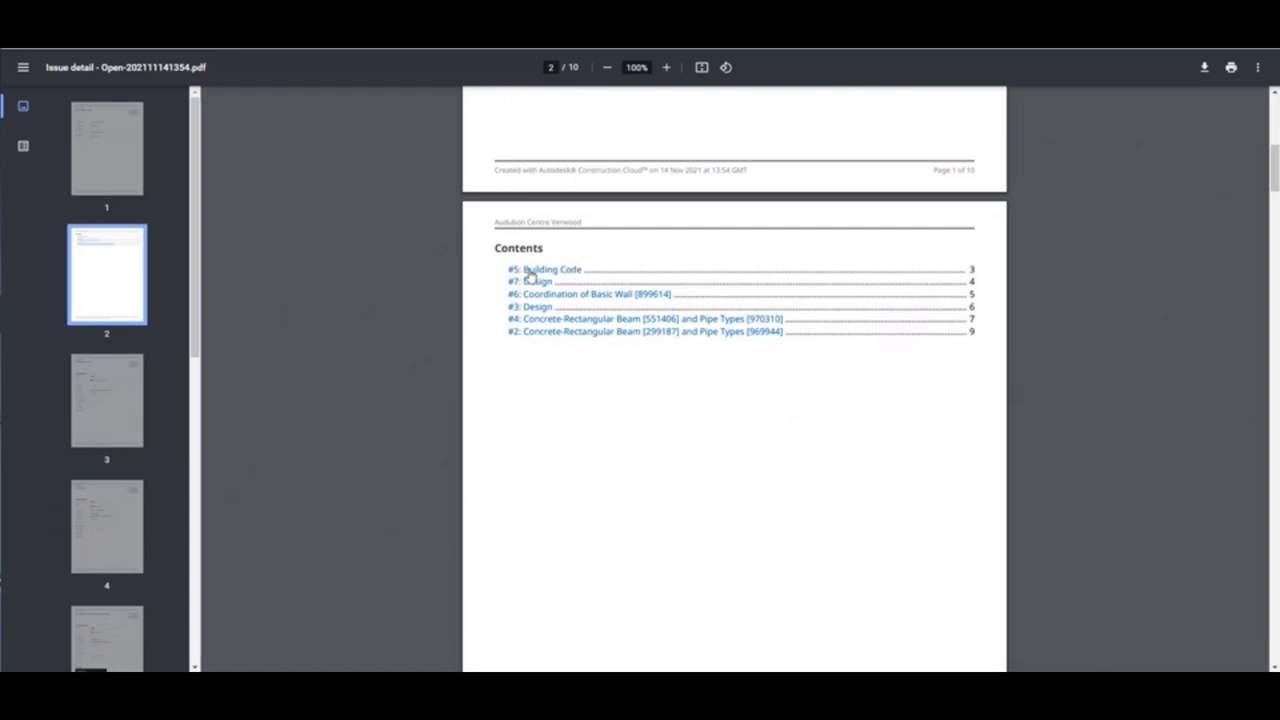
scroll(590, 354, down, 10)
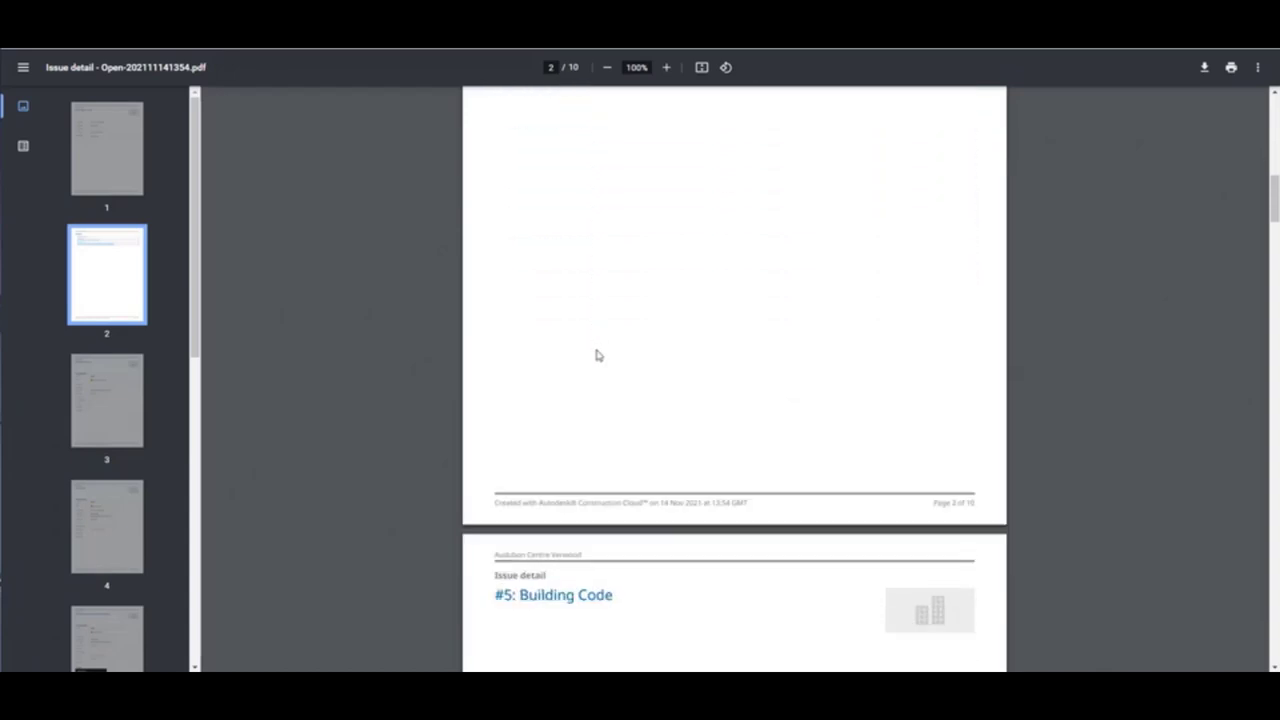
scroll(596, 354, down, 2)
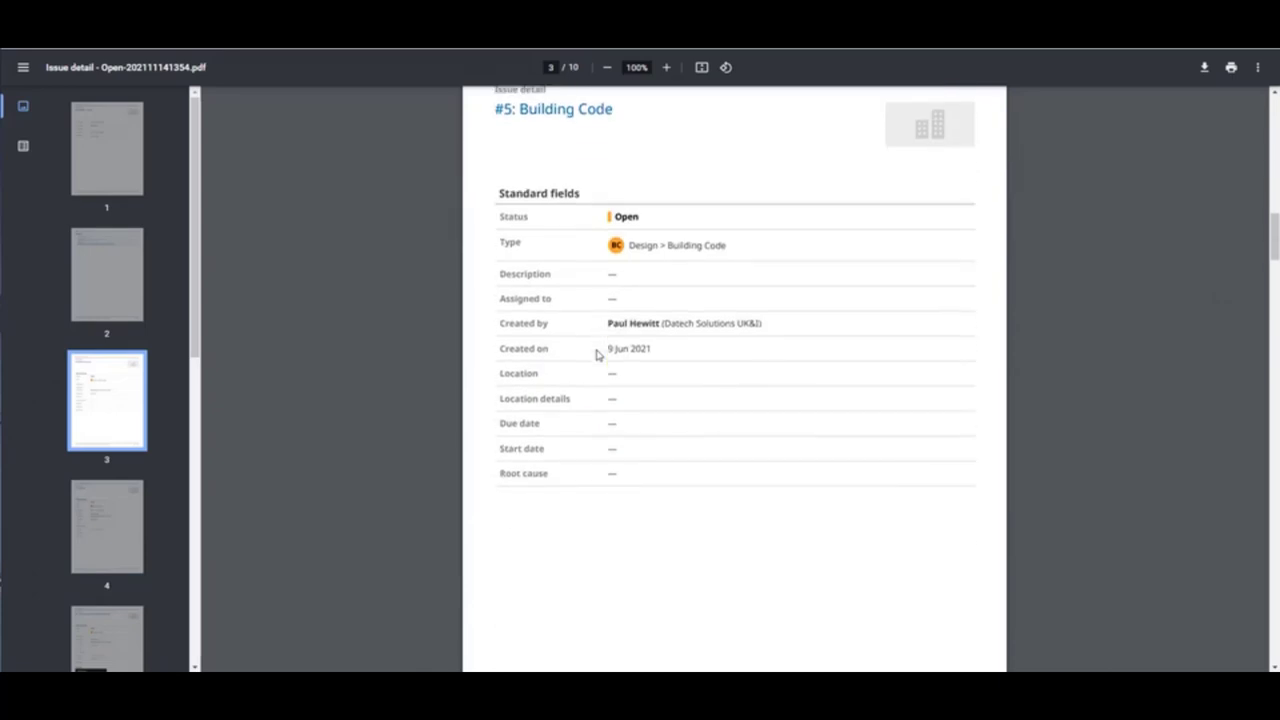
scroll(596, 354, down, 12)
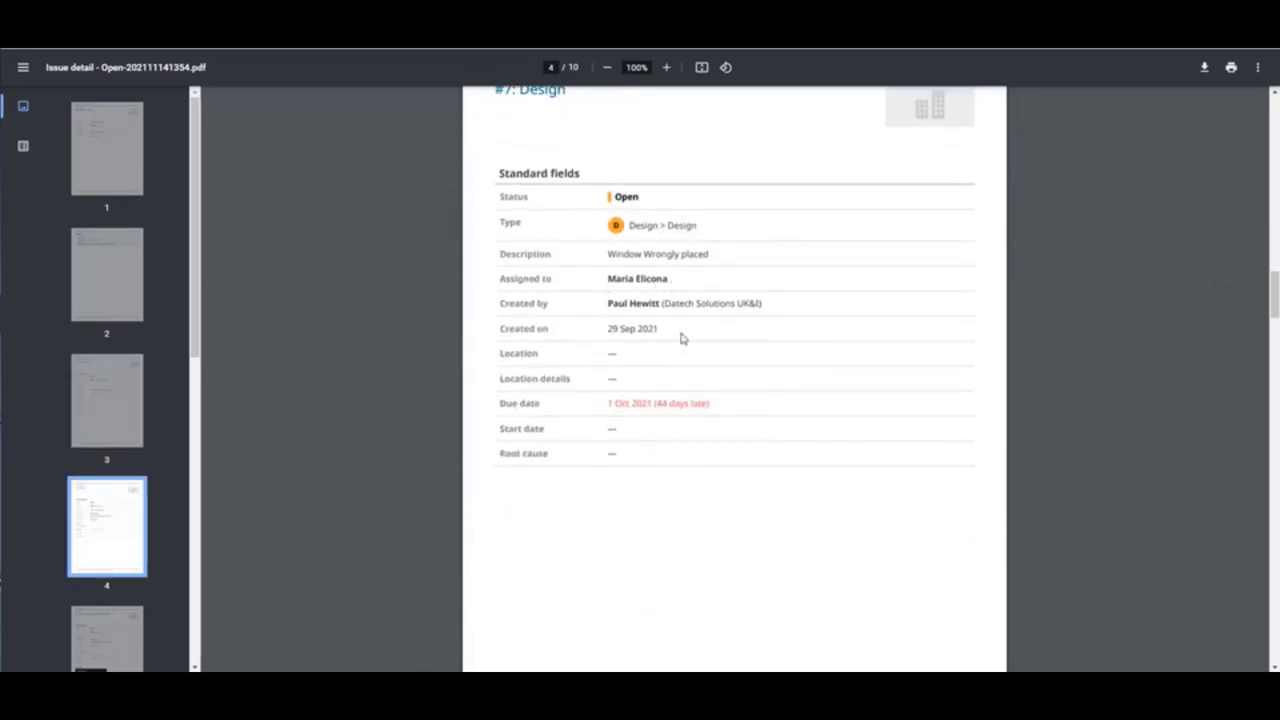
scroll(718, 412, down, 10)
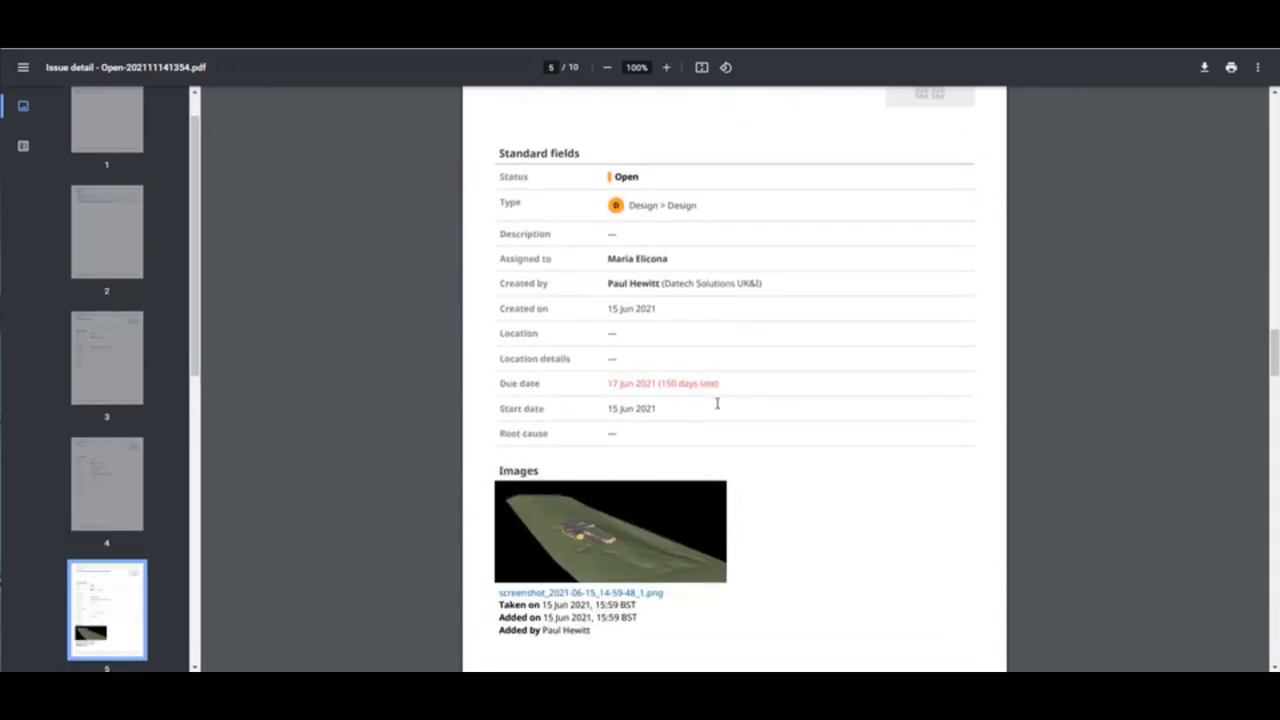
scroll(717, 403, down, 15)
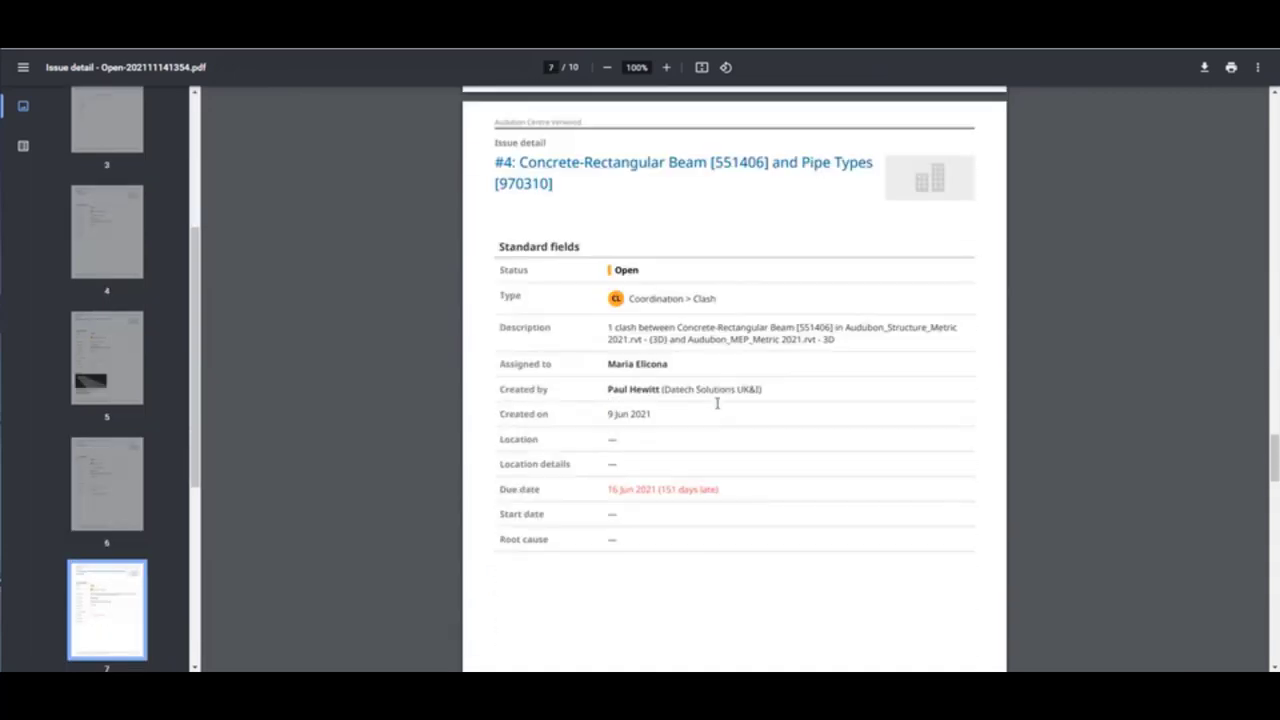
Step: Review the remaining issue pages of the report PDF through to the last issue's image
scroll(717, 403, down, 15)
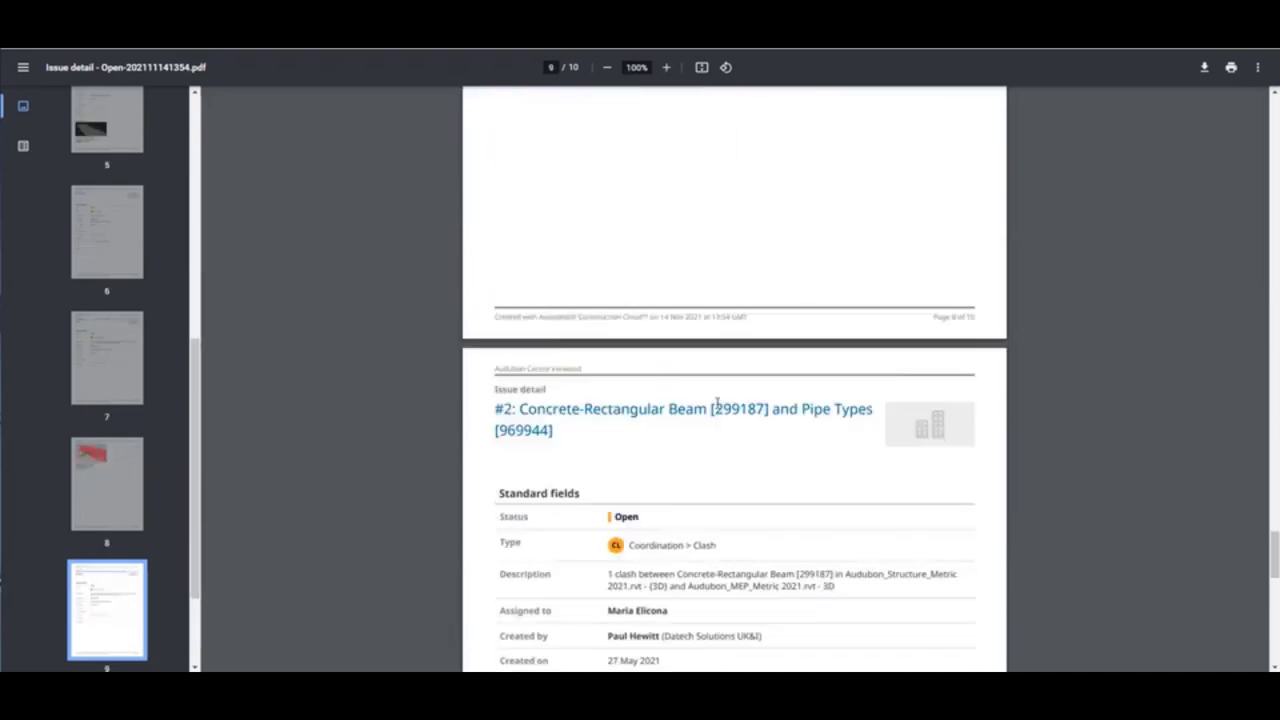
scroll(717, 403, down, 8)
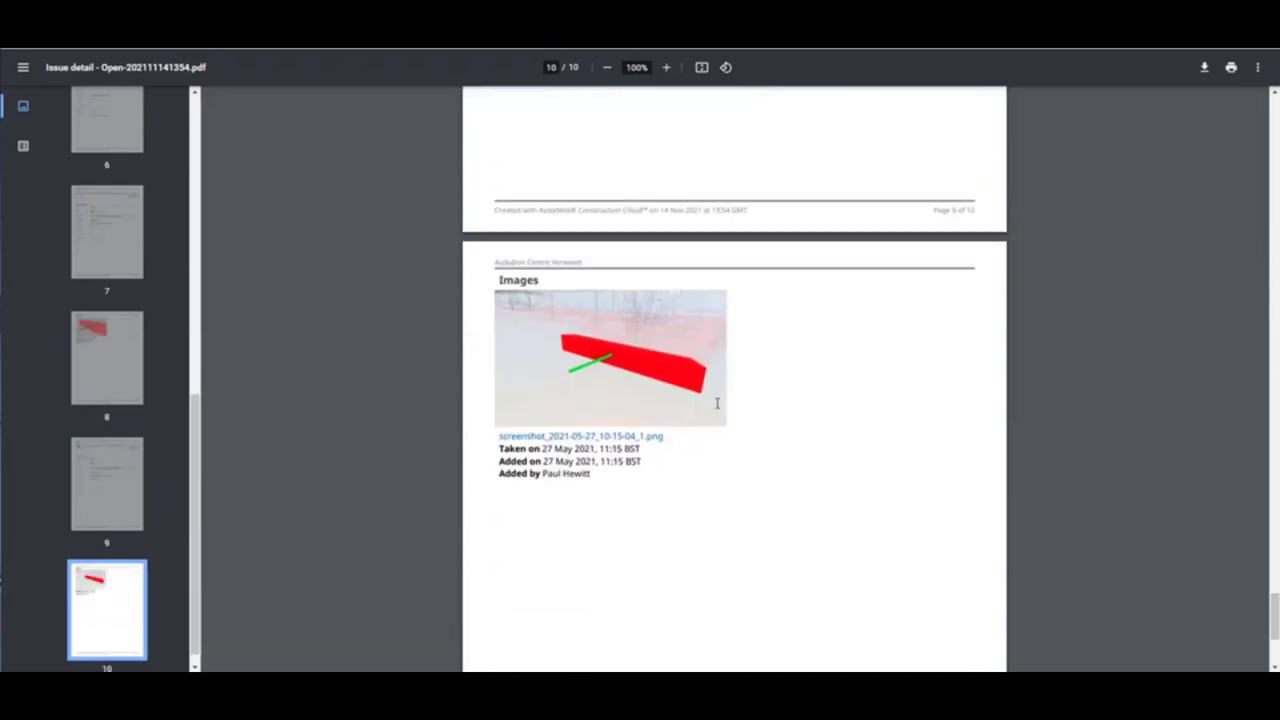
scroll(717, 403, down, 5)
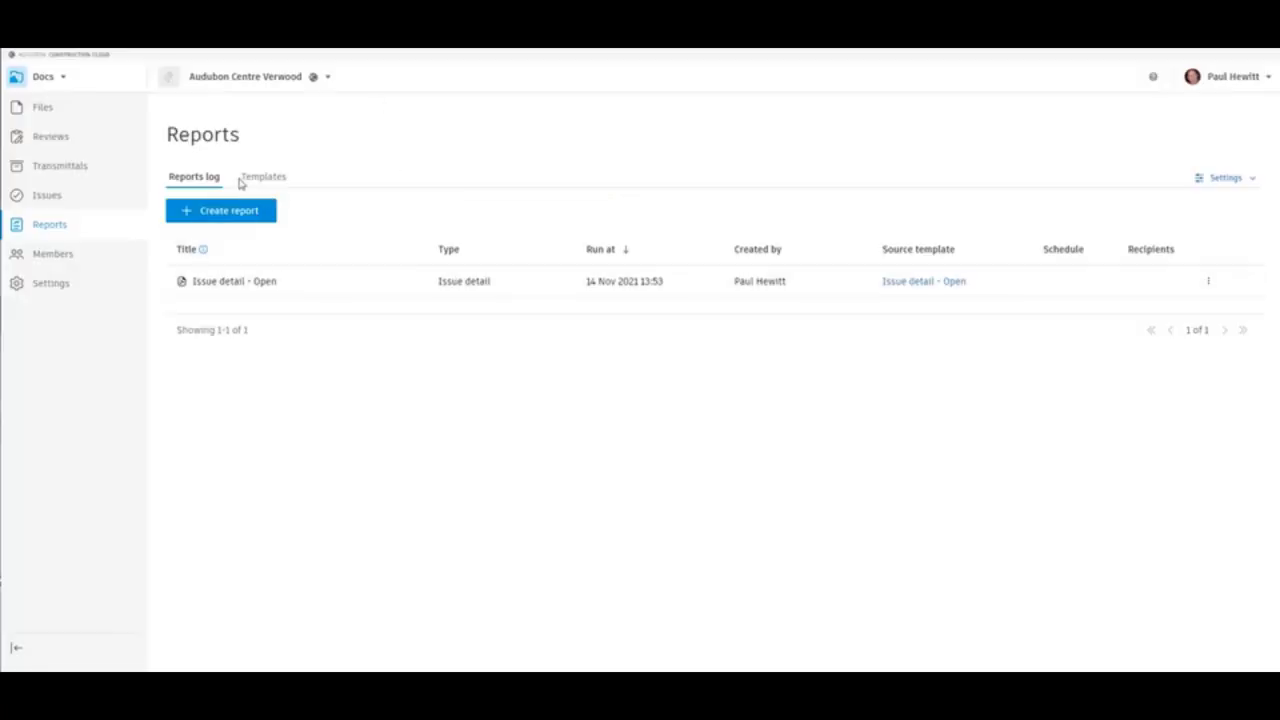
Step: Schedule the "Issue detail - Open" template to run weekly, every 1 week on Friday
click(279, 181)
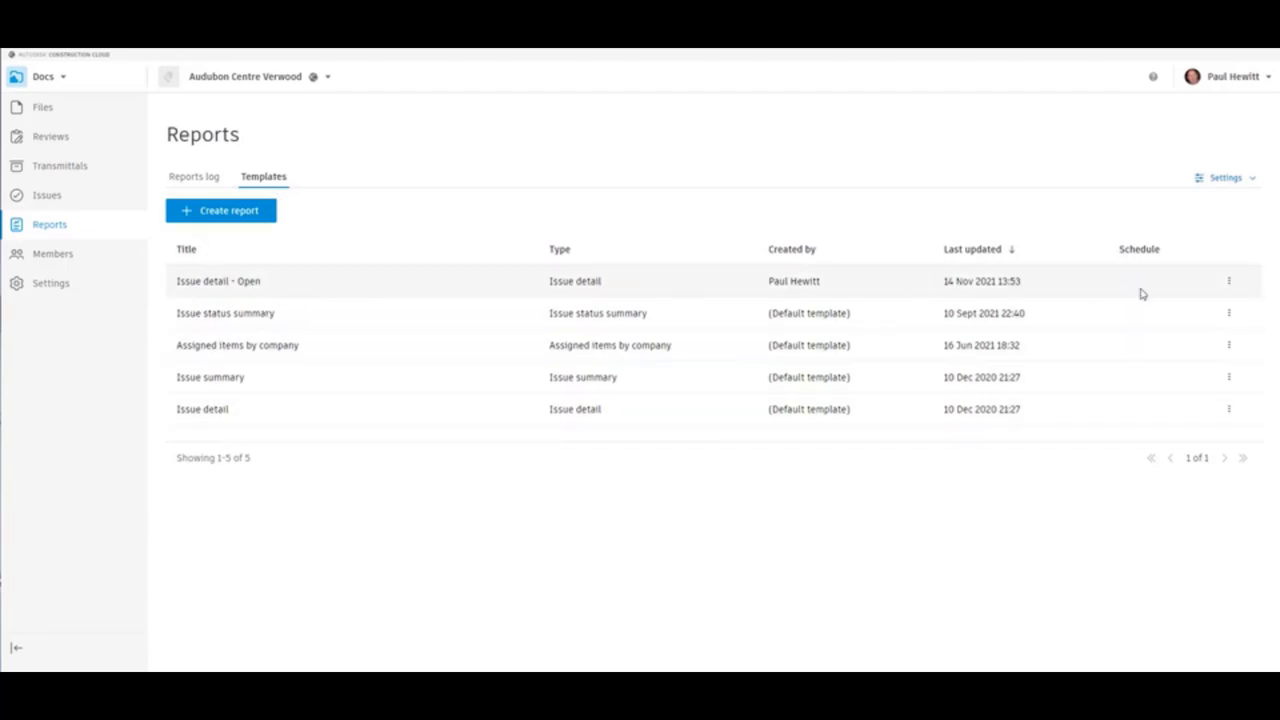
click(1227, 284)
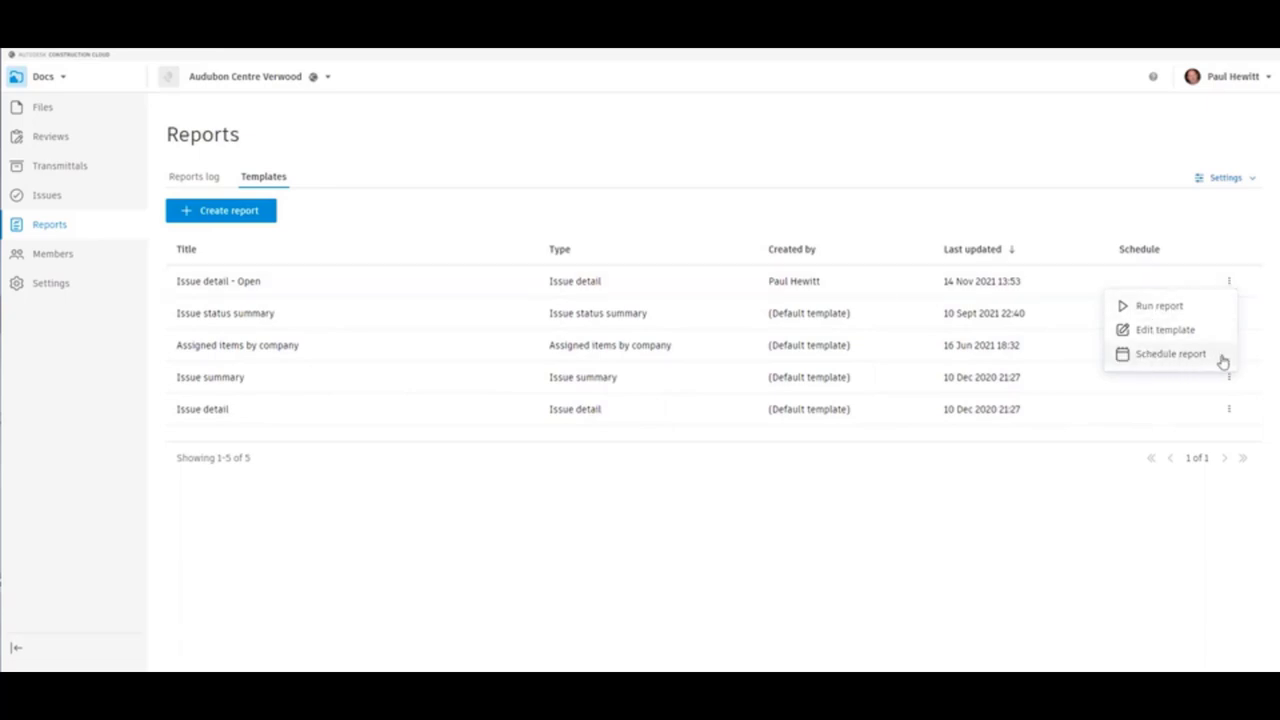
click(1148, 356)
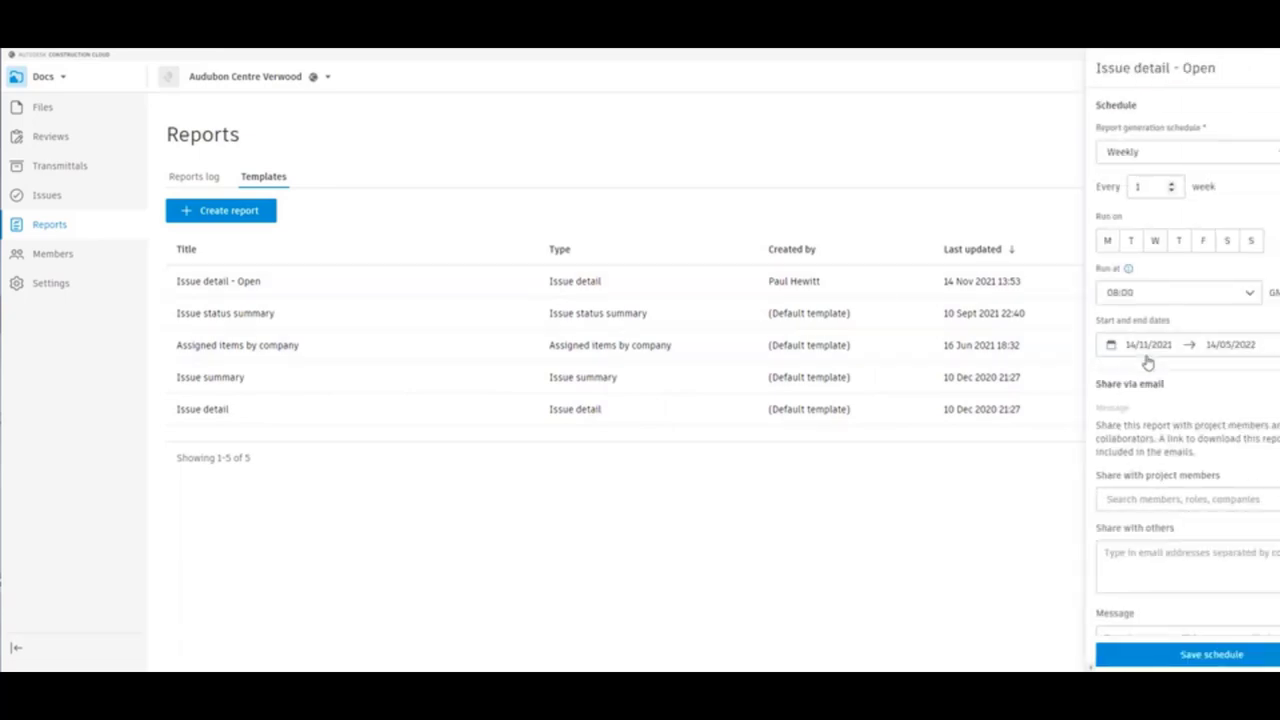
click(1100, 152)
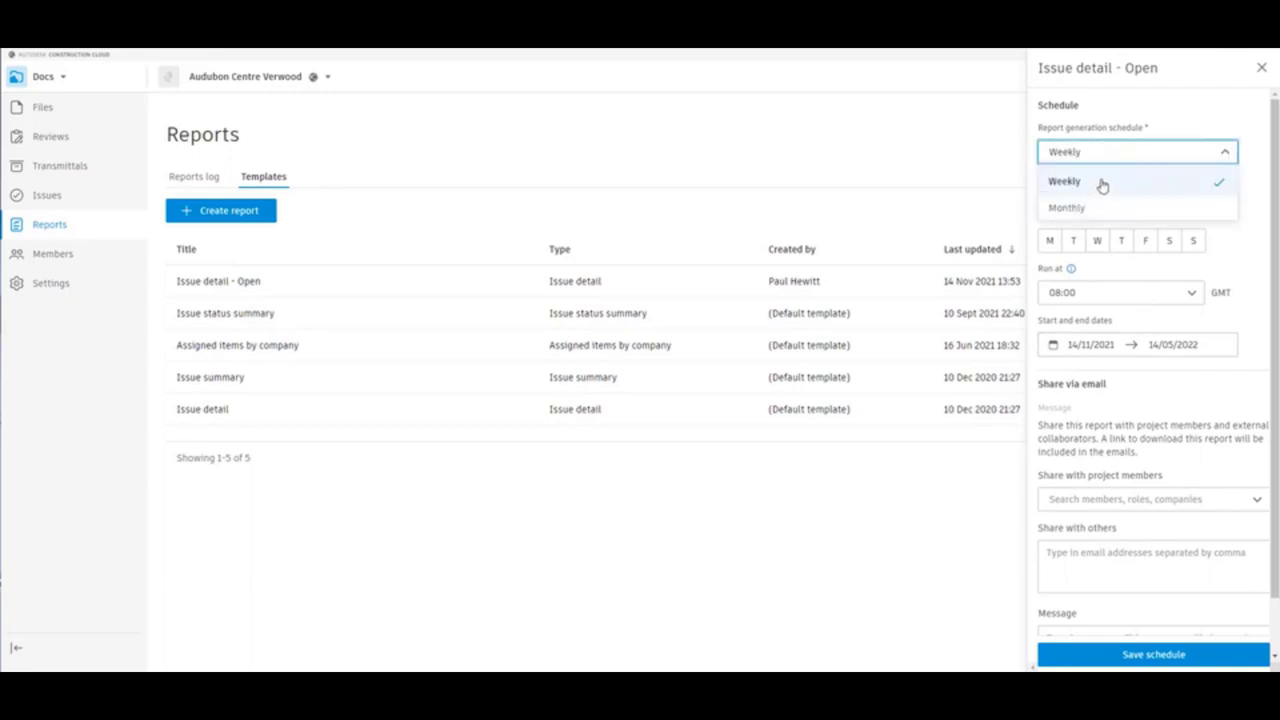
click(1103, 183)
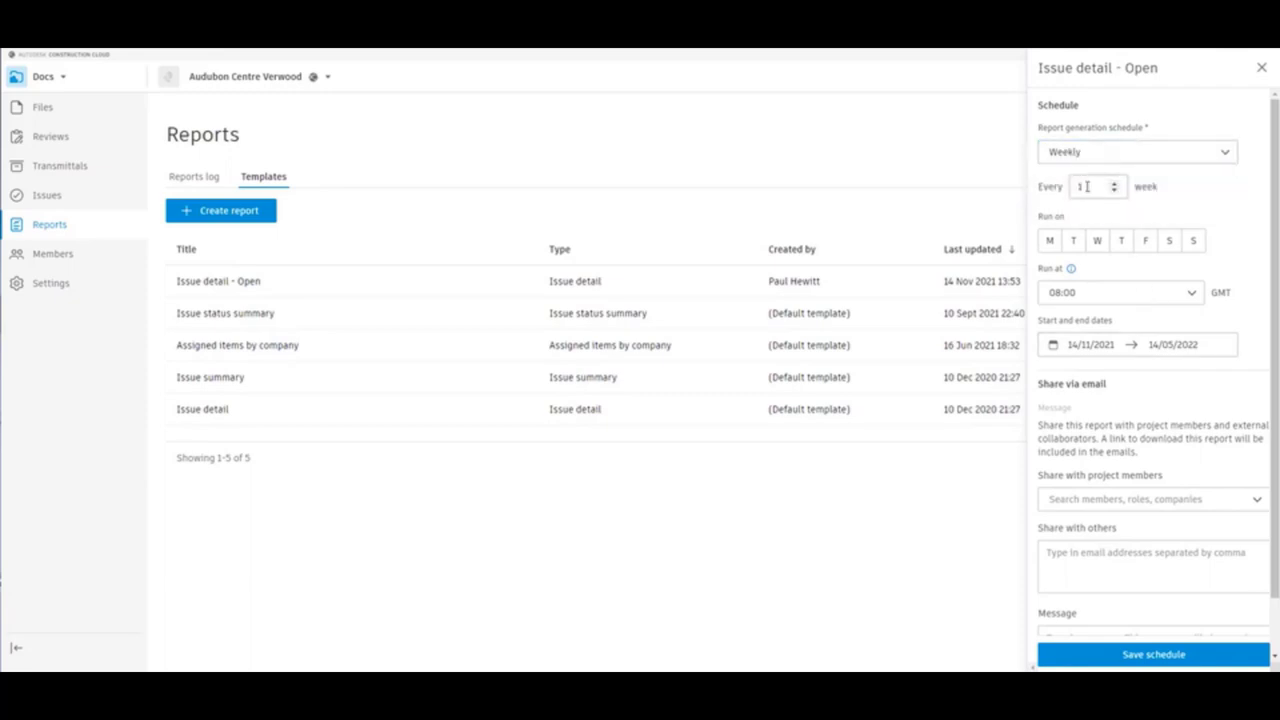
click(1113, 183)
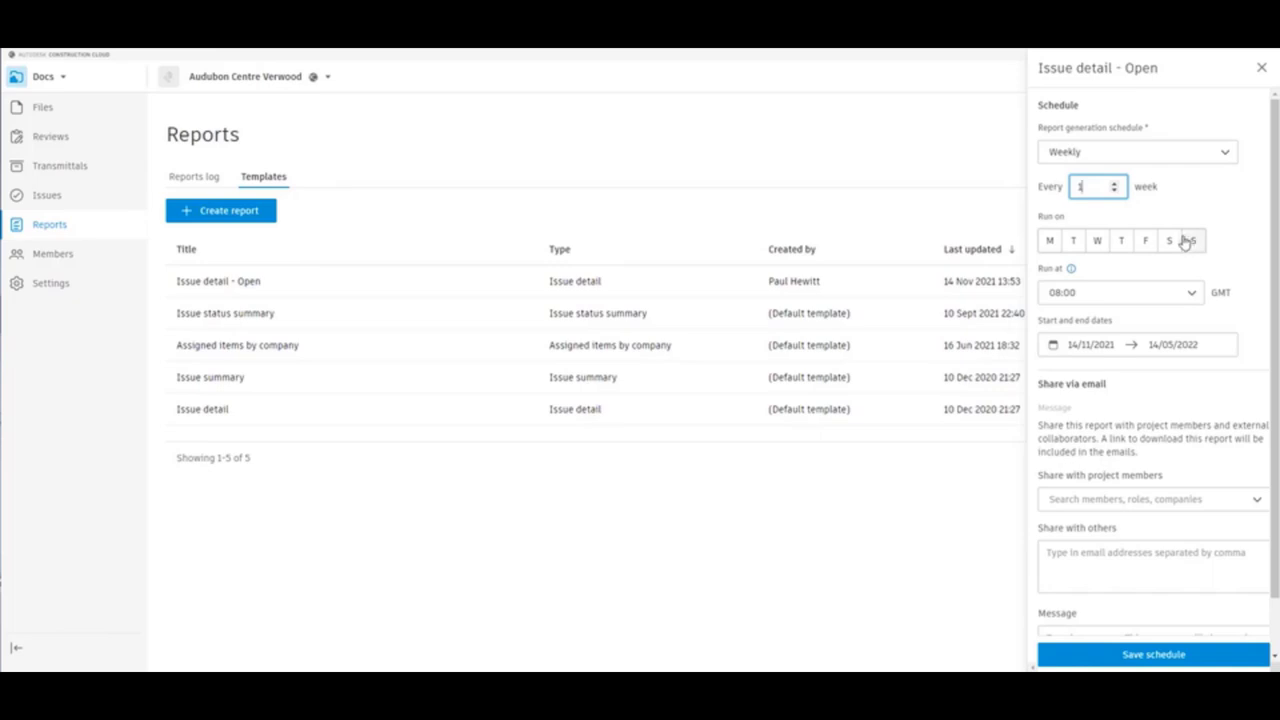
click(1146, 244)
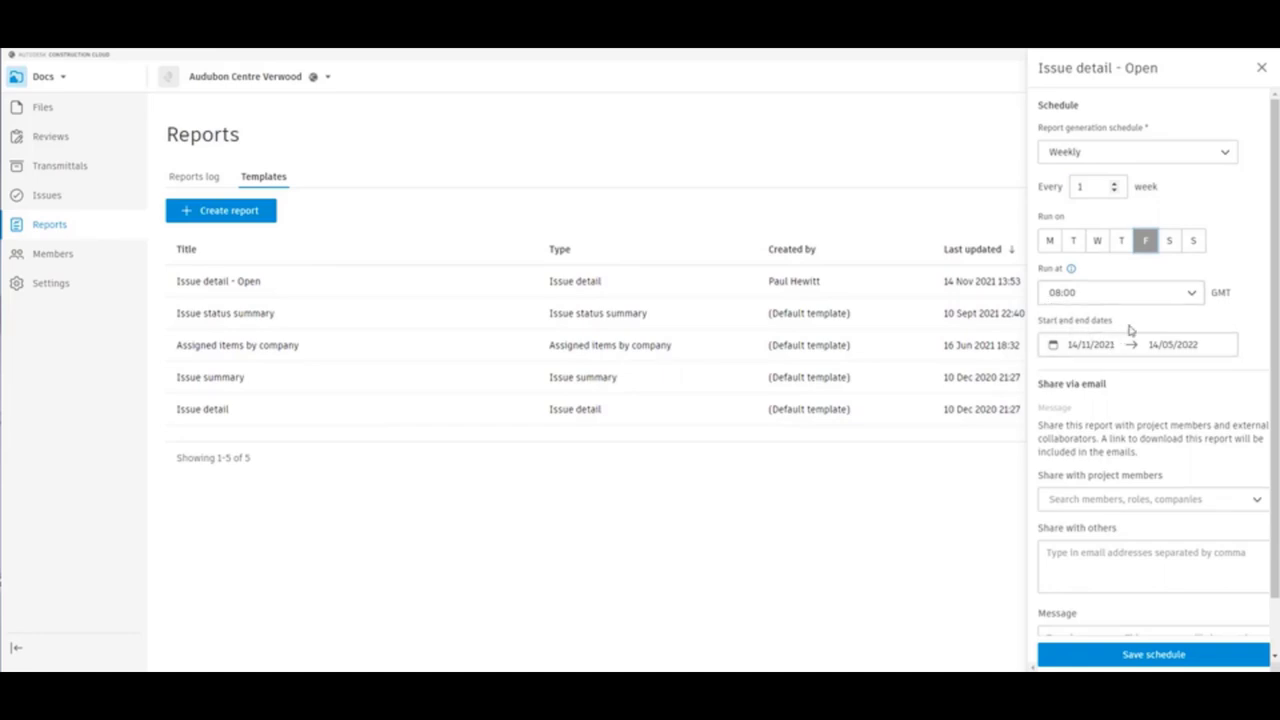
Step: Look through the calendar for the schedule's start and end dates and close it without choosing a date
click(1196, 345)
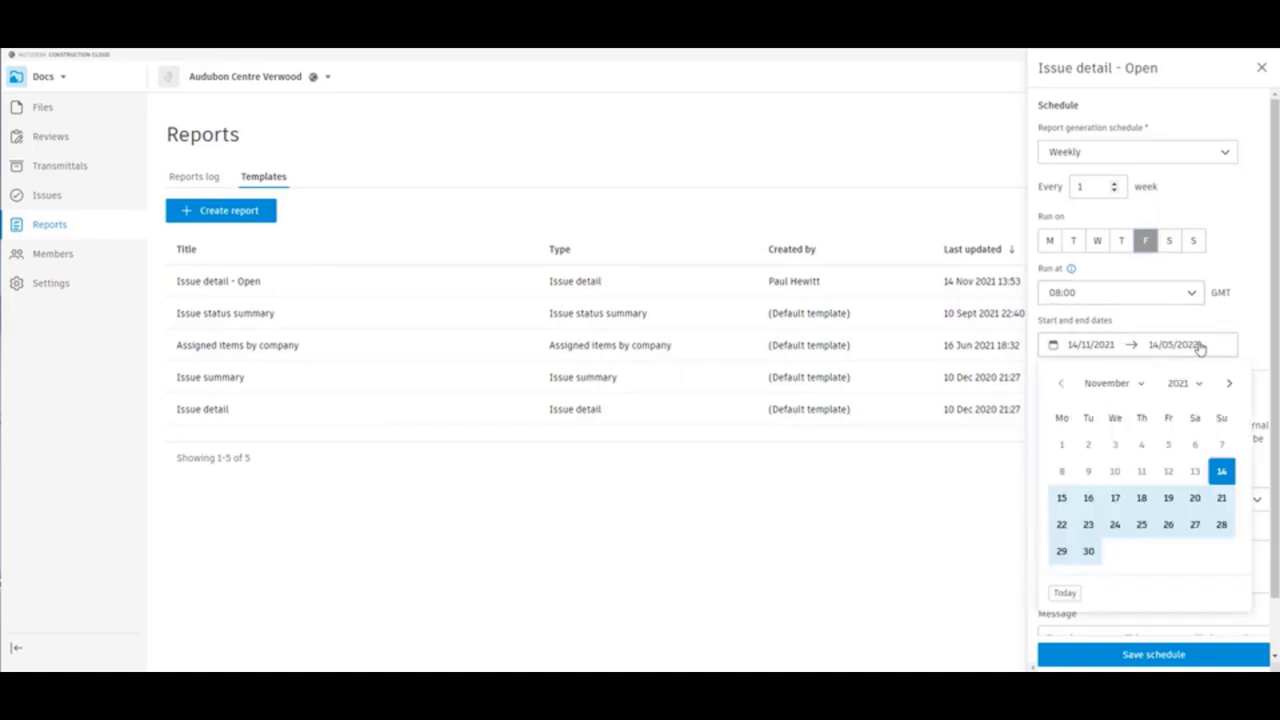
click(1231, 386)
click(1061, 383)
click(1248, 319)
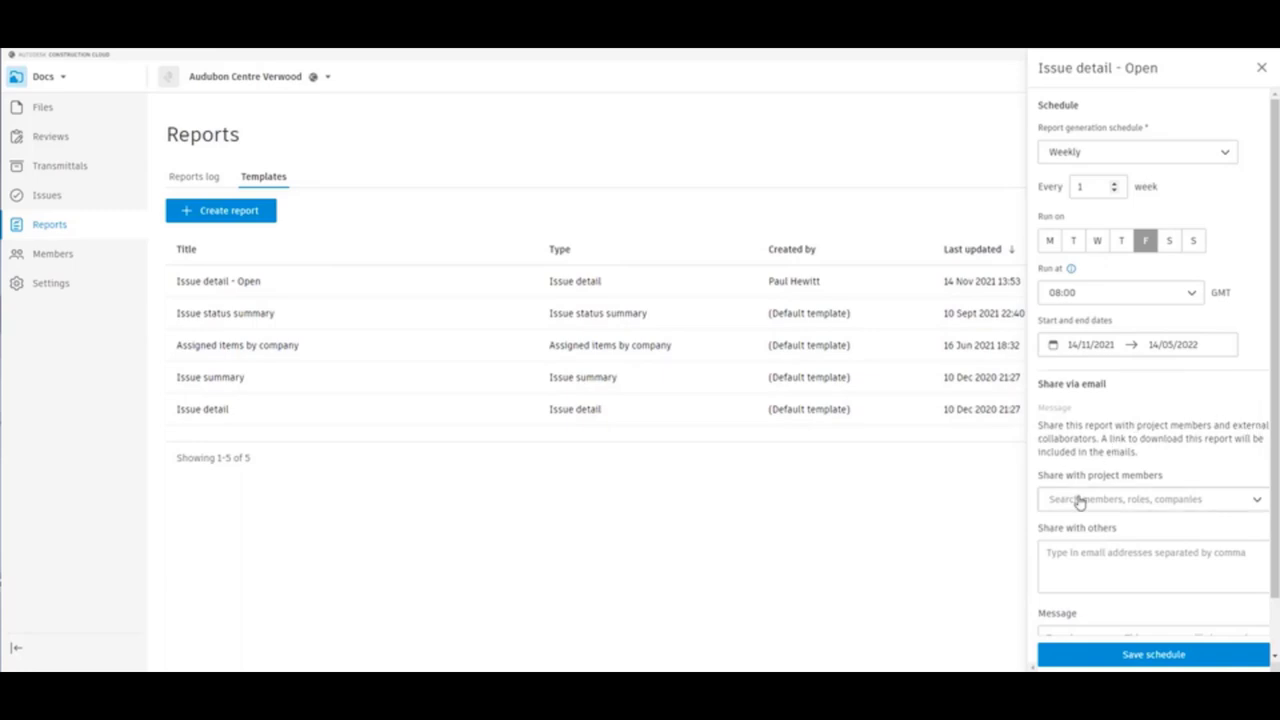
Step: Look through the companies, roles and users the scheduled report can be shared with, without selecting any
click(1255, 500)
scroll(1158, 547, down, 1)
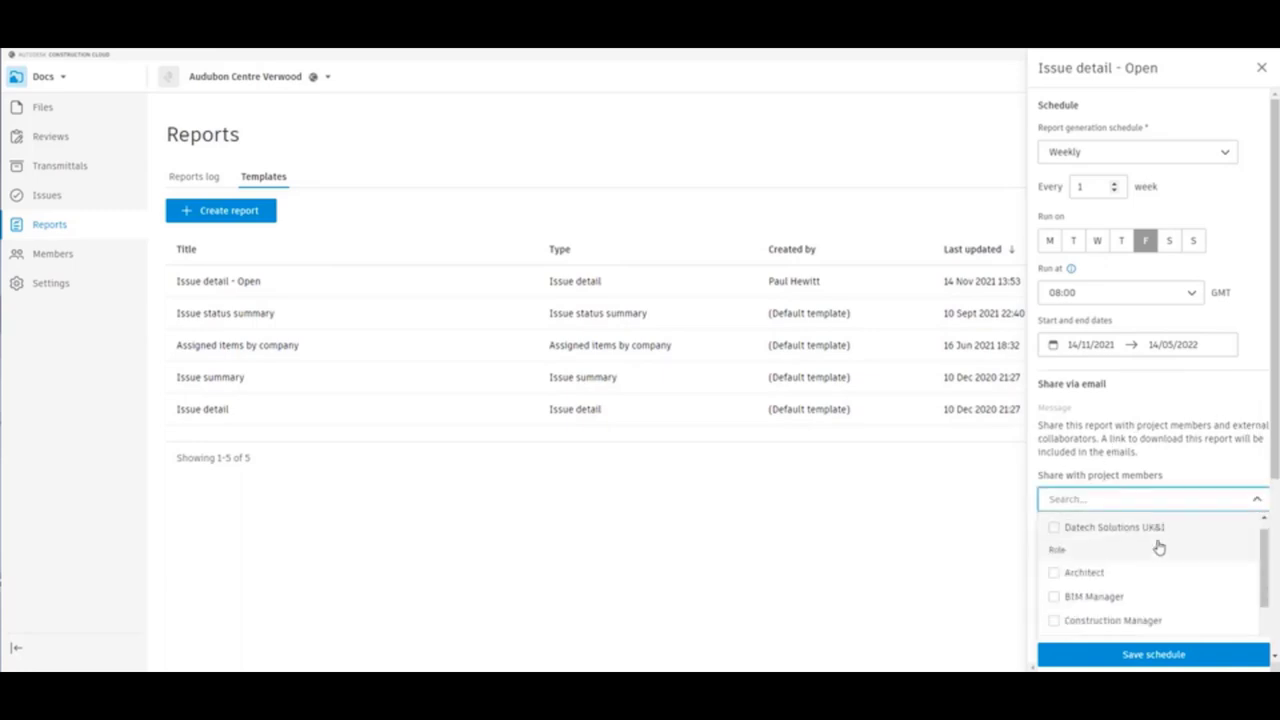
scroll(1158, 547, down, 5)
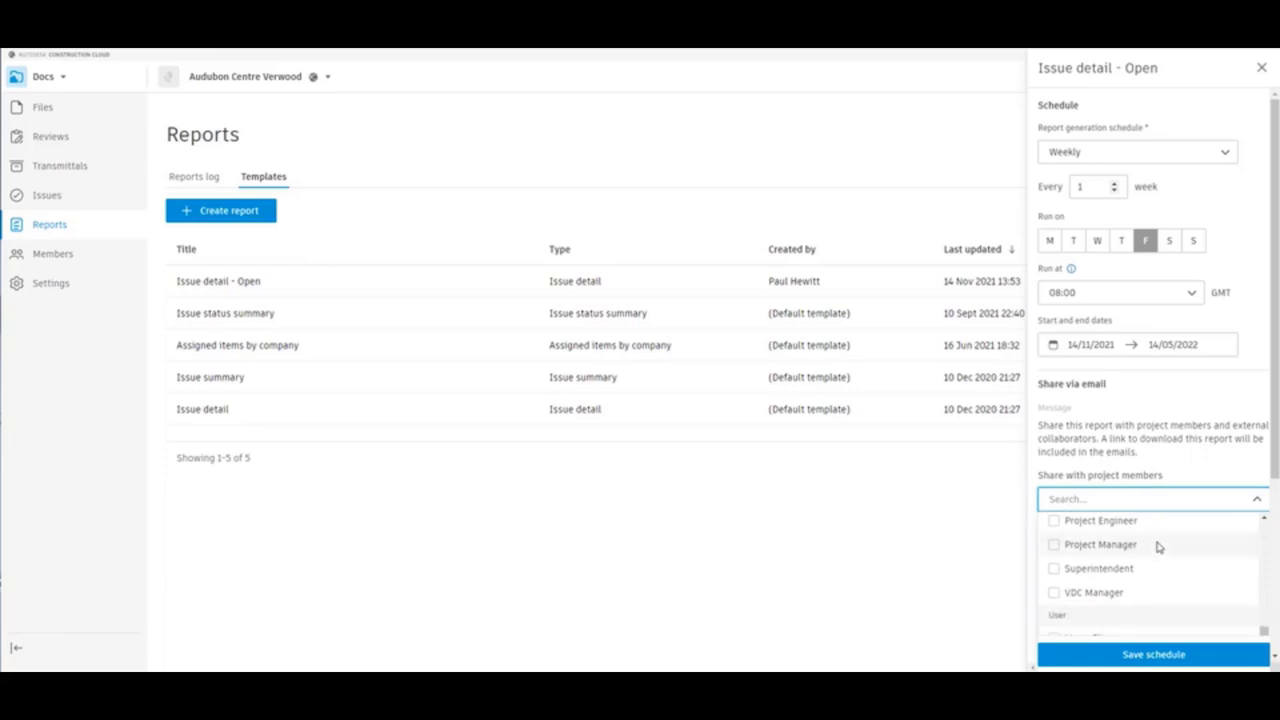
scroll(1158, 547, down, 5)
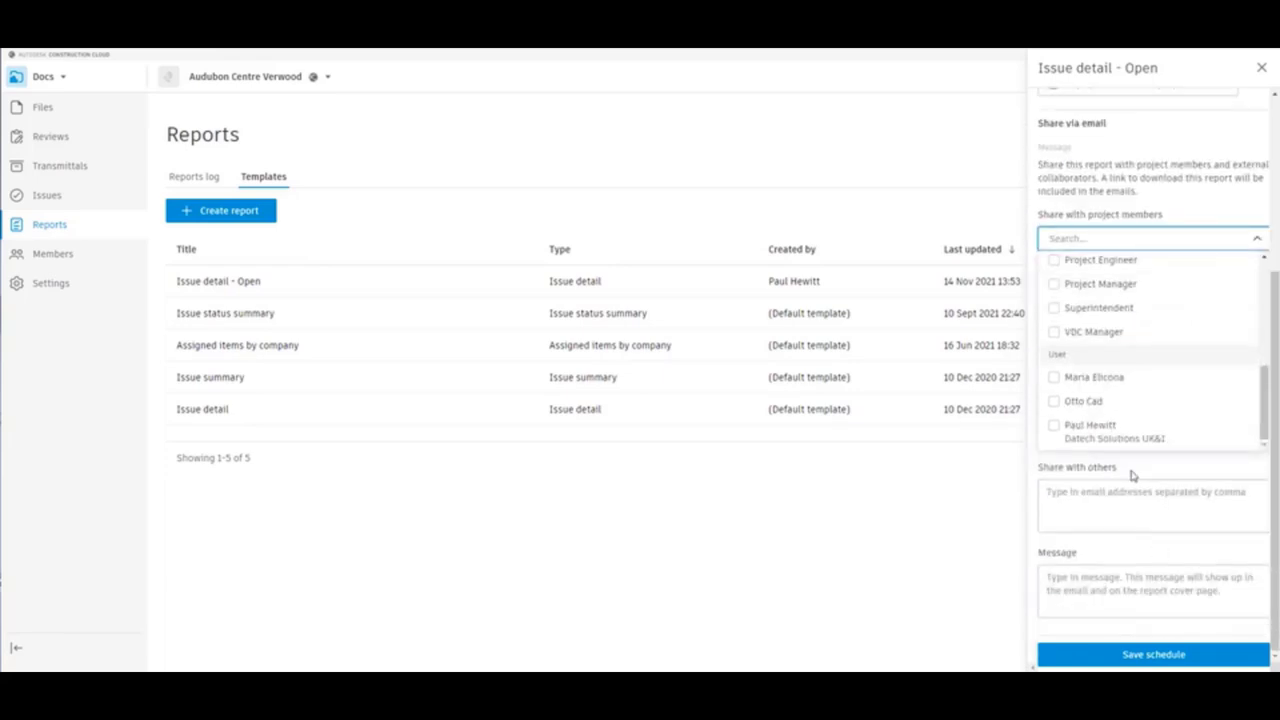
click(1135, 476)
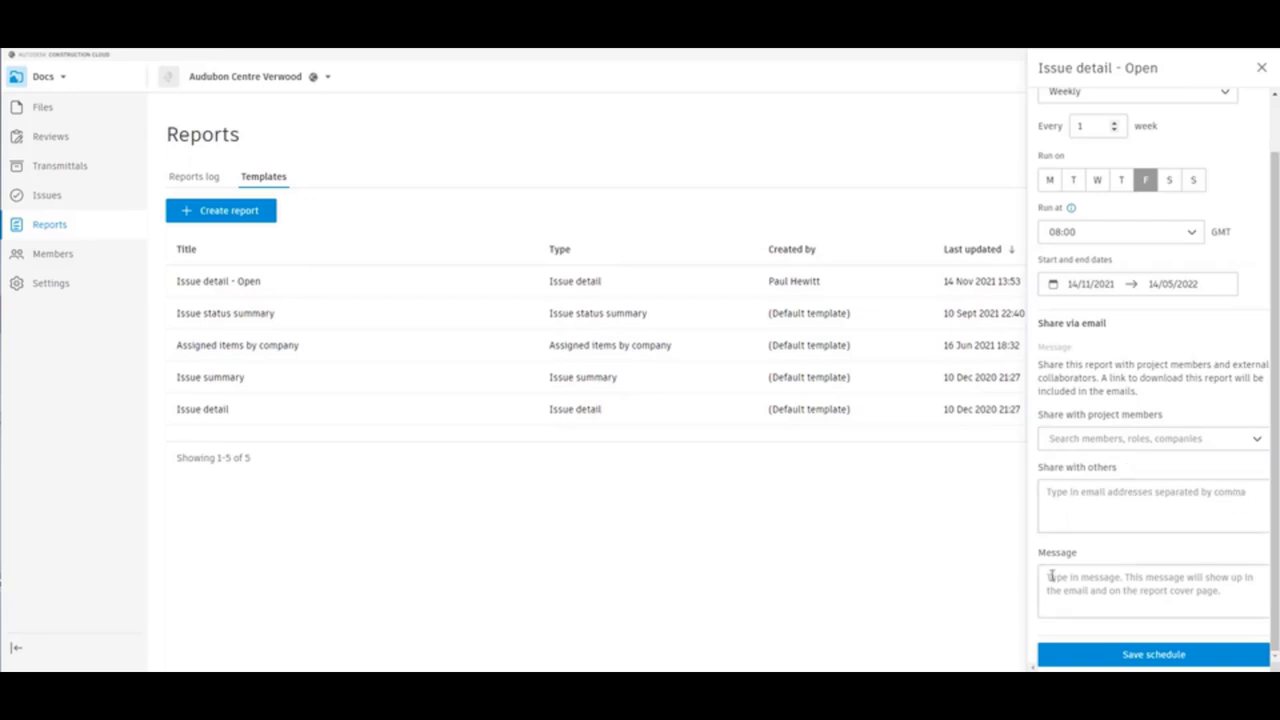
Step: Save the schedule with the message "Latest Open Issues Report for Project..." and return to the reports log
click(1131, 579)
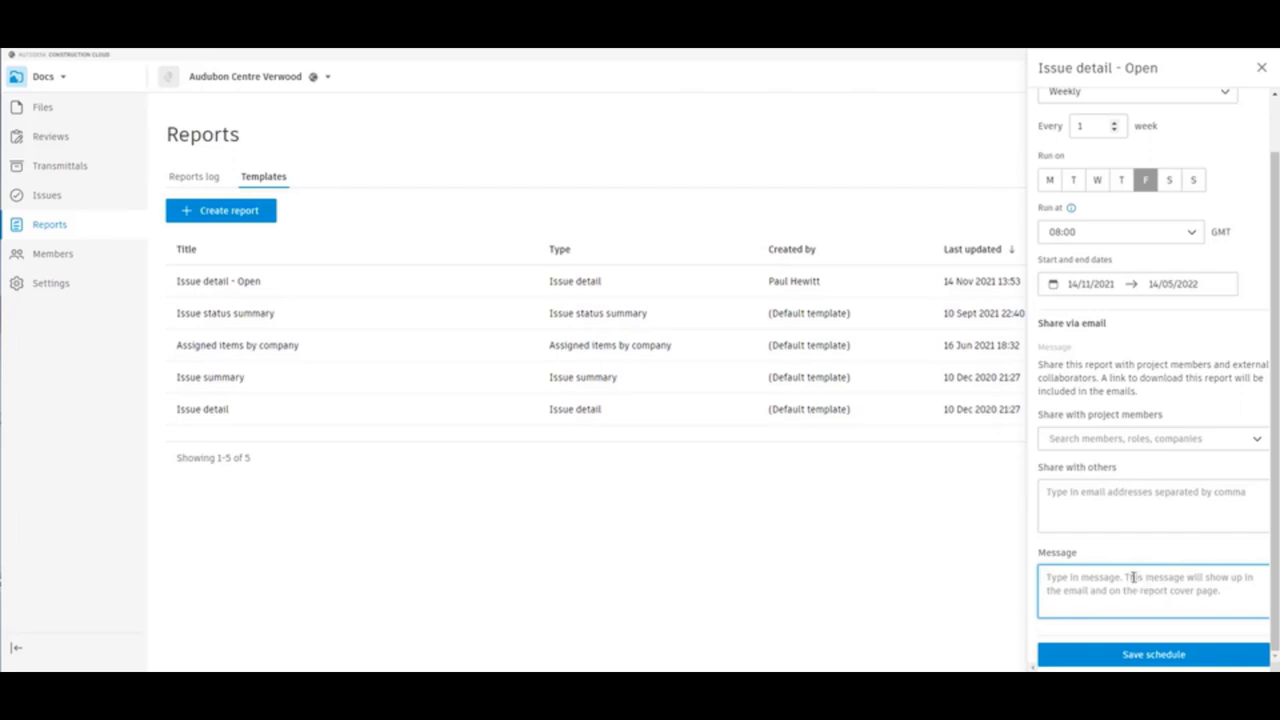
text(H)
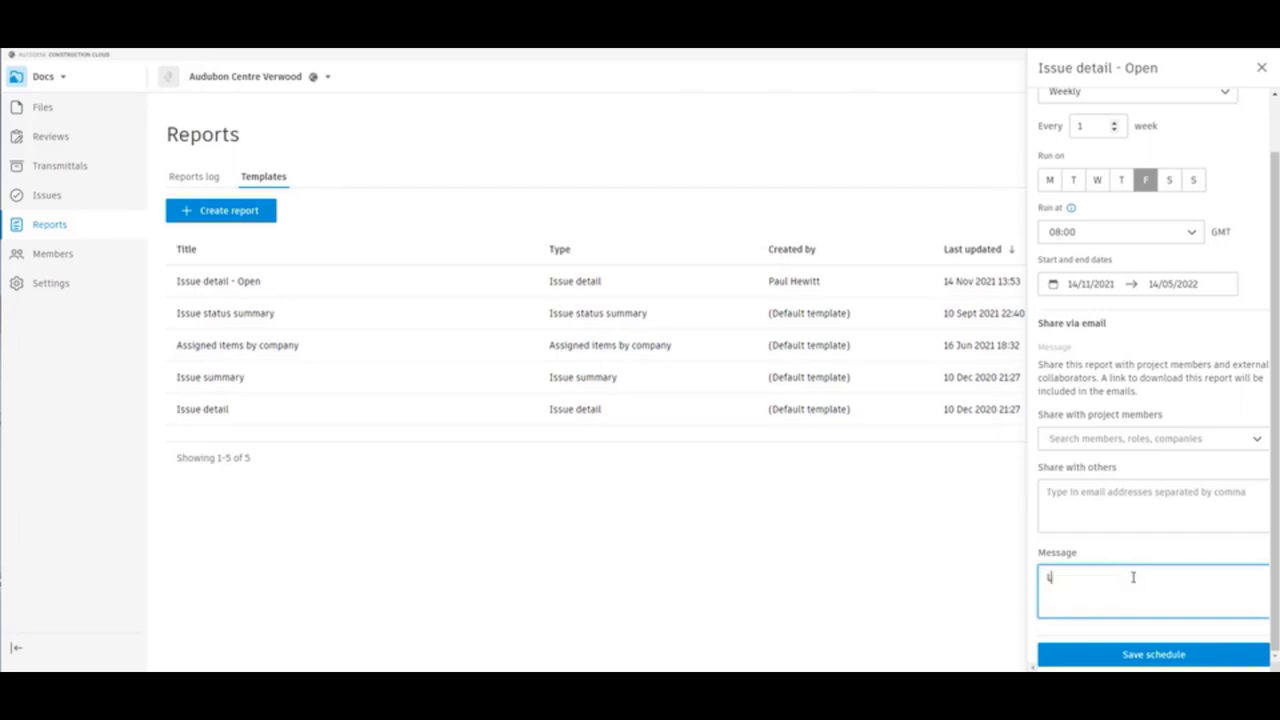
text(atest Open)
text(Issues Report for Project...)
click(1152, 658)
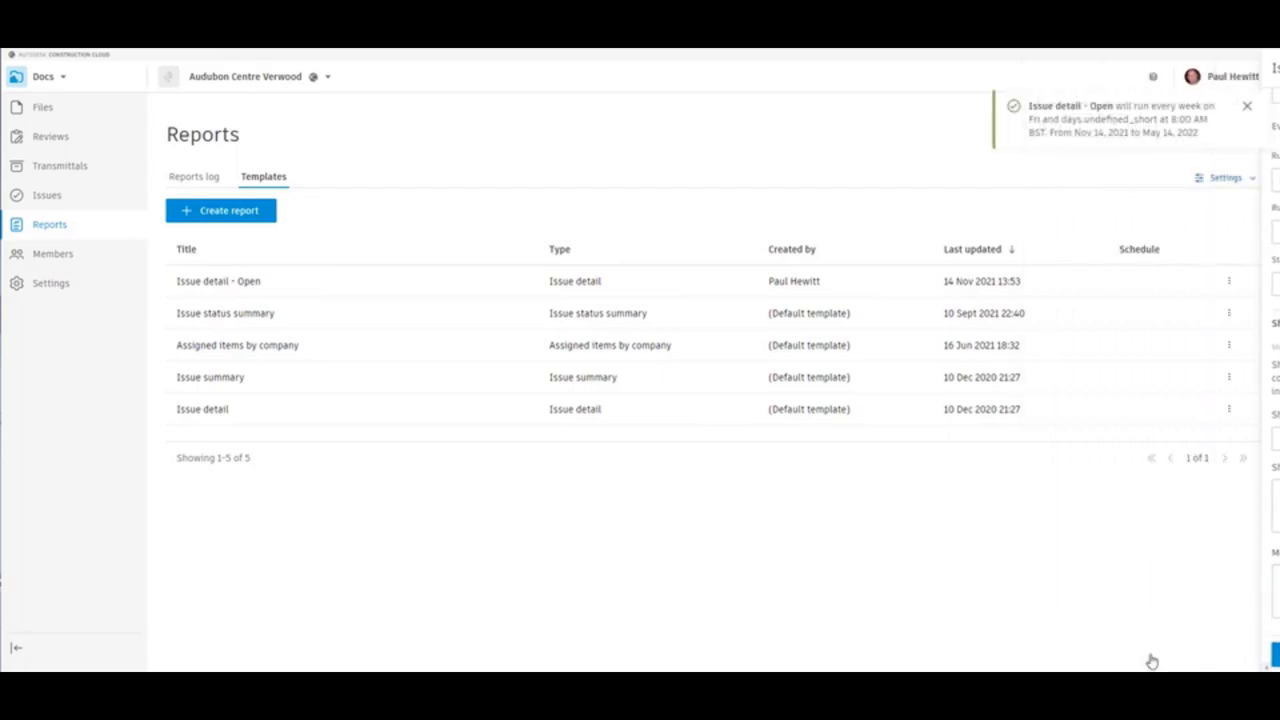
click(178, 178)
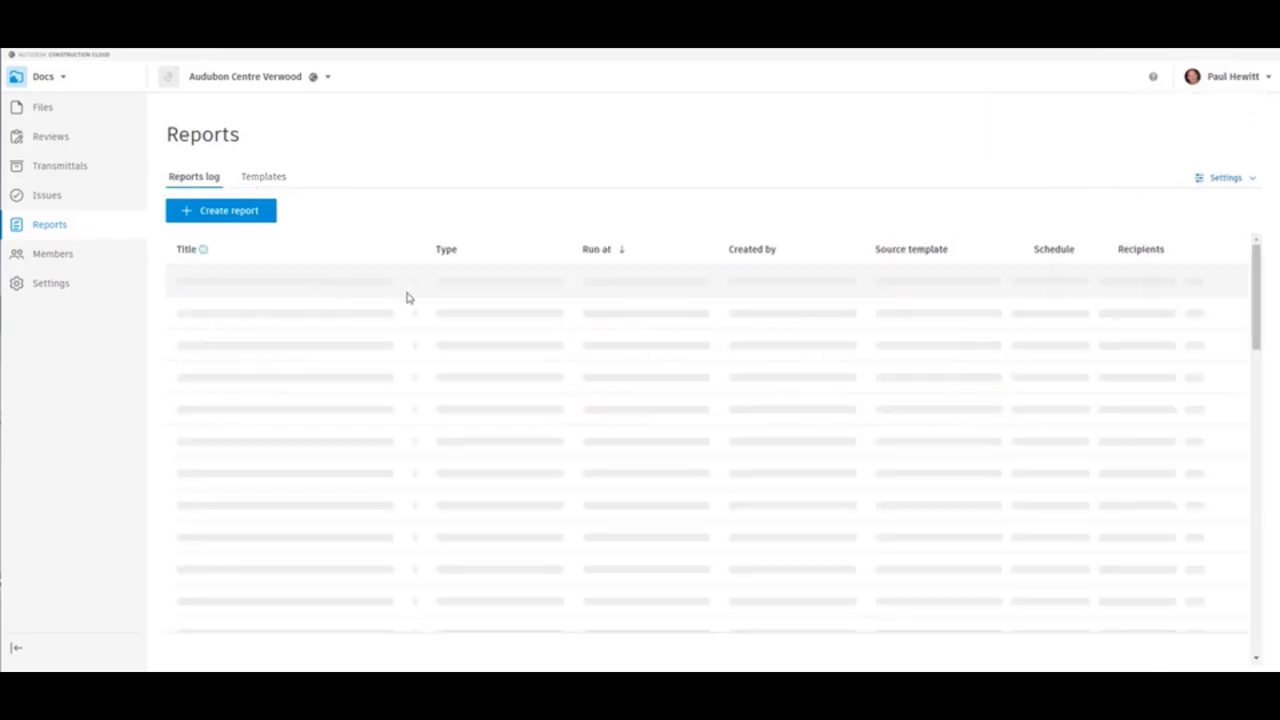